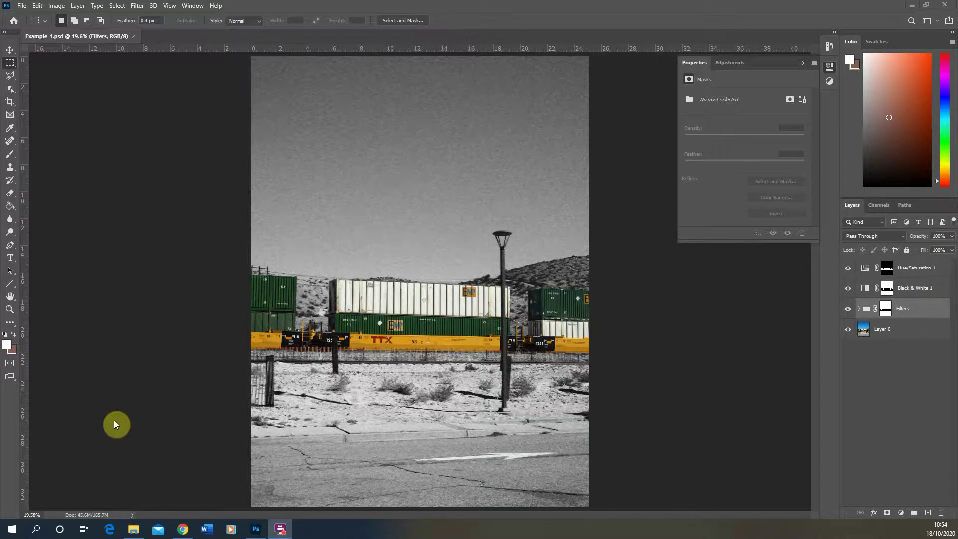
Open the colour train photo PB223480.JPG in its own tab beside Example_1.psd.
{"action": "left_click", "coordinate": [22, 6]}
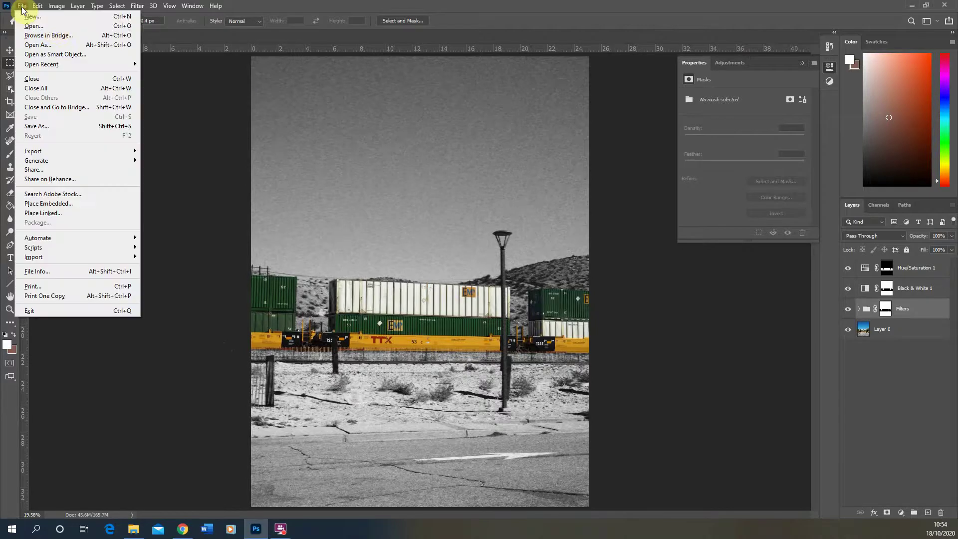
{"action": "left_click", "coordinate": [46, 29]}
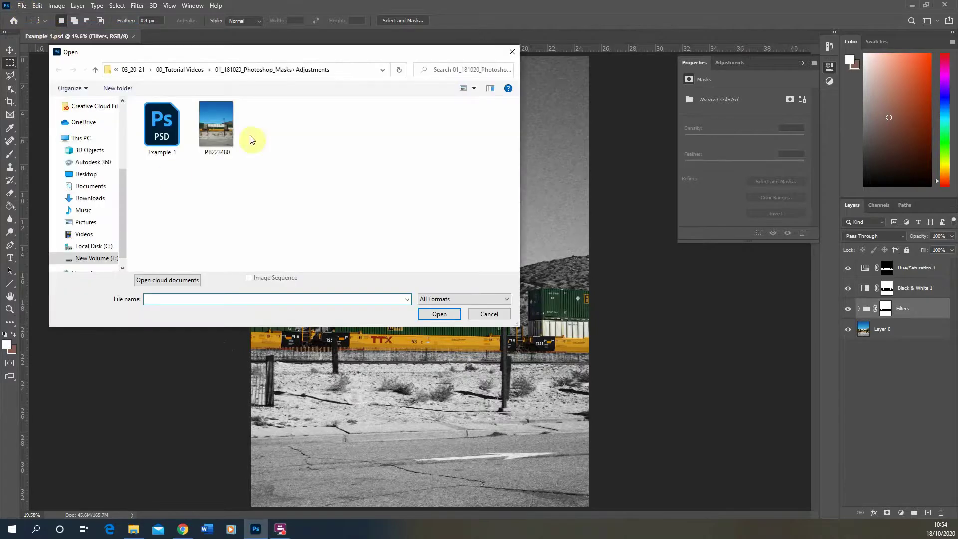
{"action": "left_click", "coordinate": [224, 126]}
{"action": "left_click", "coordinate": [439, 314]}
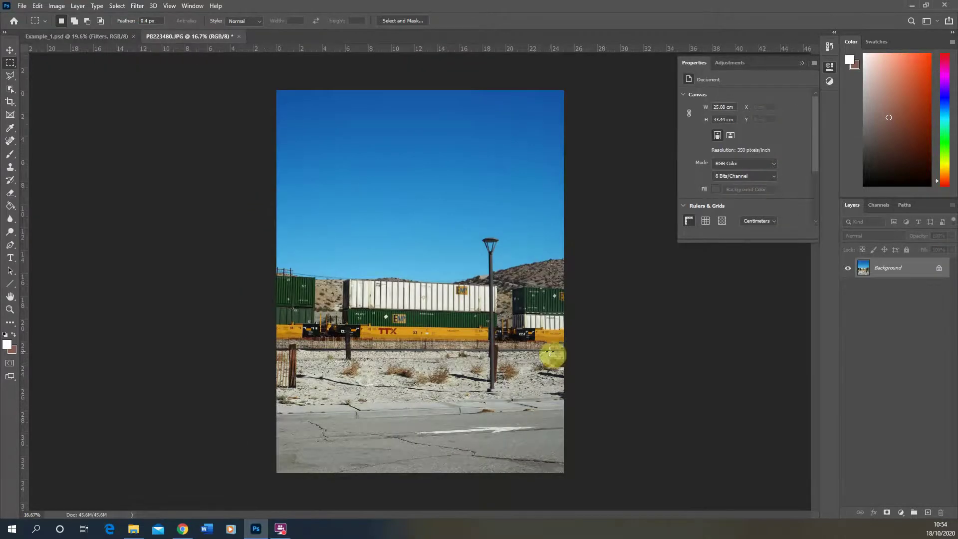
{"action": "scroll", "coordinate": [549, 352], "scroll_direction": "up", "scroll_amount": 1}
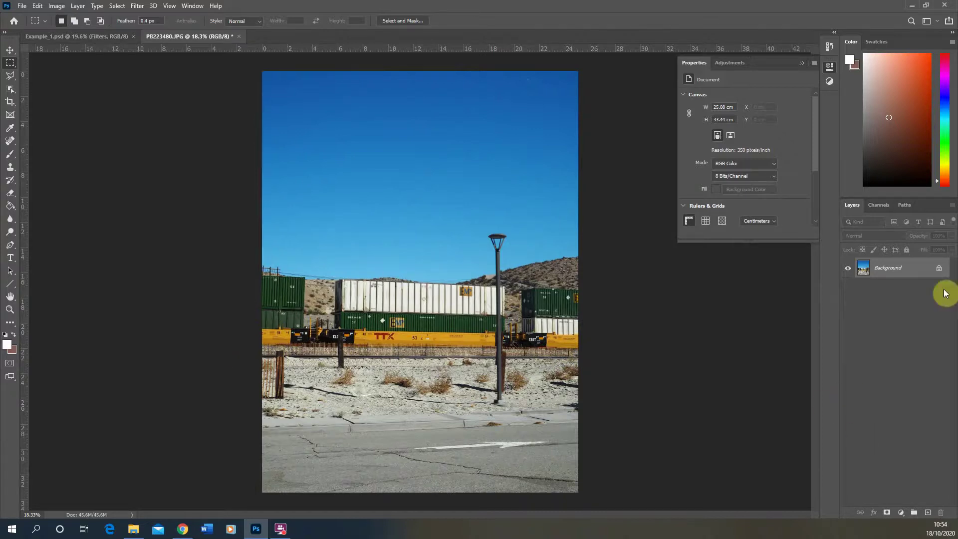
Add a Black & White adjustment layer above the train photo's Background, turning it greyscale.
{"action": "left_click", "coordinate": [901, 513]}
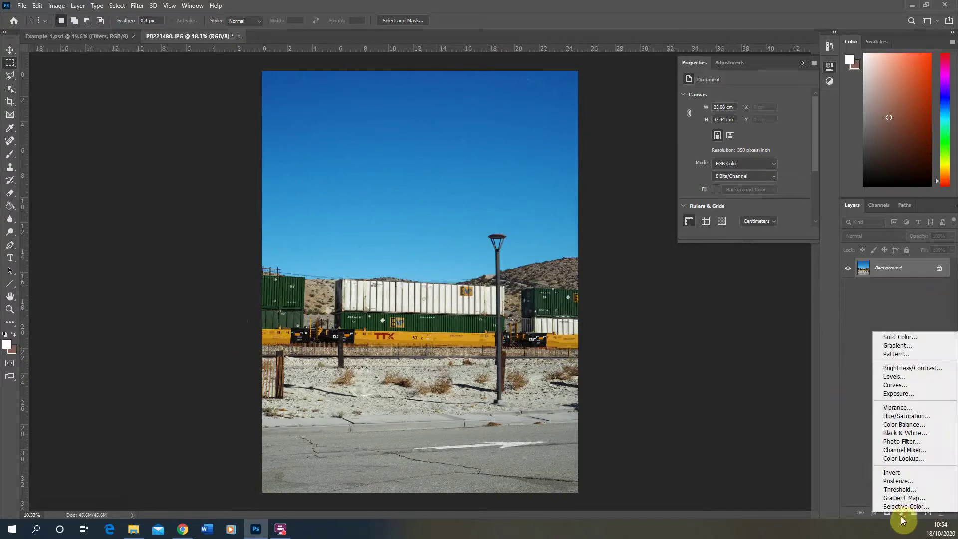
{"action": "left_click", "coordinate": [859, 464]}
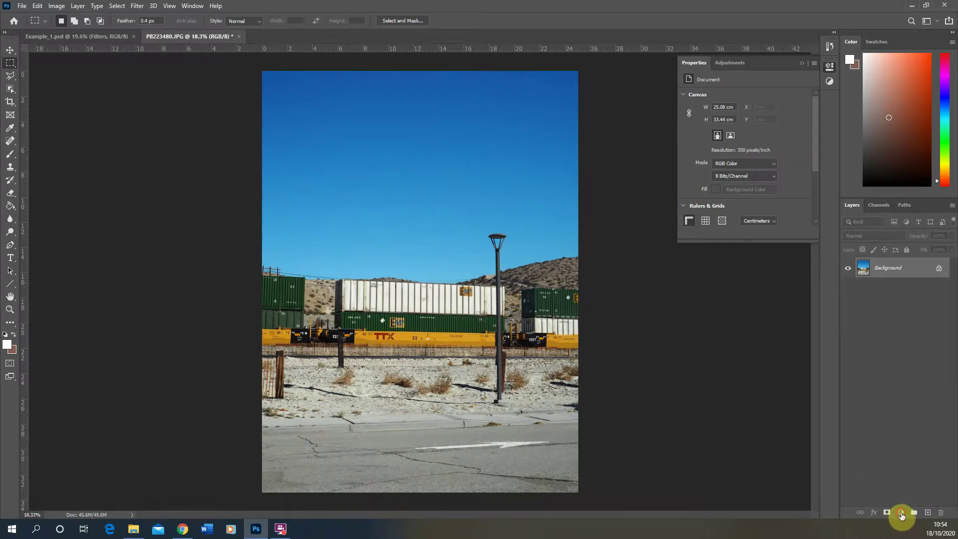
{"action": "left_click", "coordinate": [901, 513]}
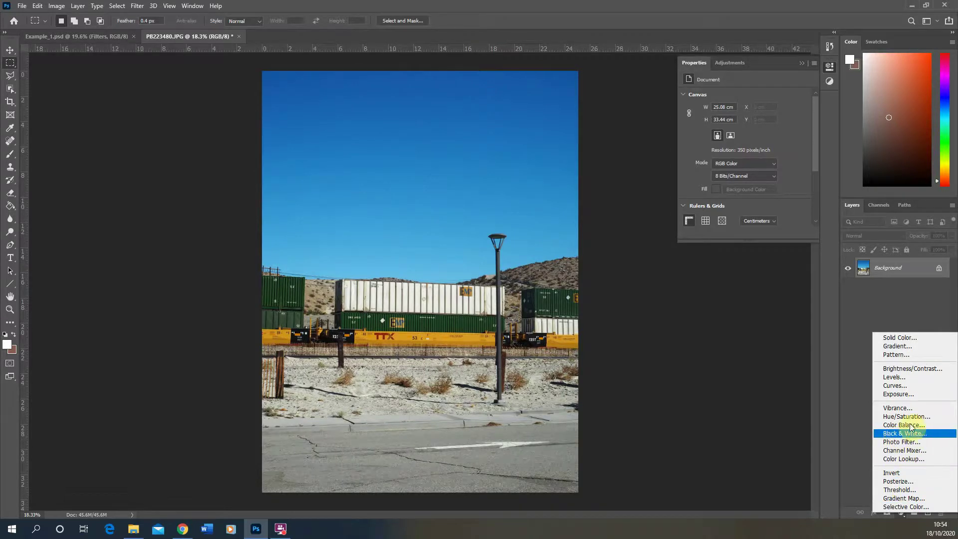
{"action": "left_click", "coordinate": [53, 10]}
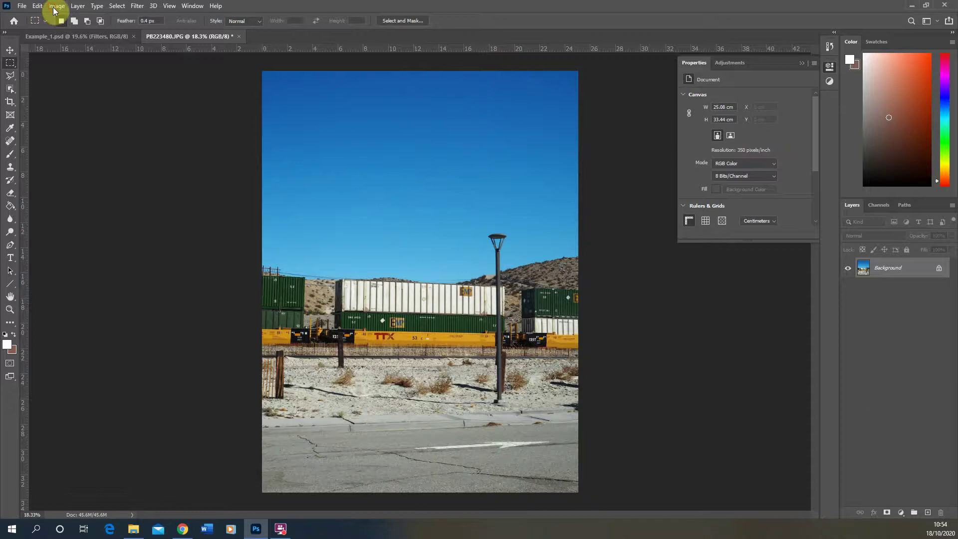
{"action": "left_click", "coordinate": [54, 8]}
{"action": "mouse_move", "coordinate": [77, 37]}
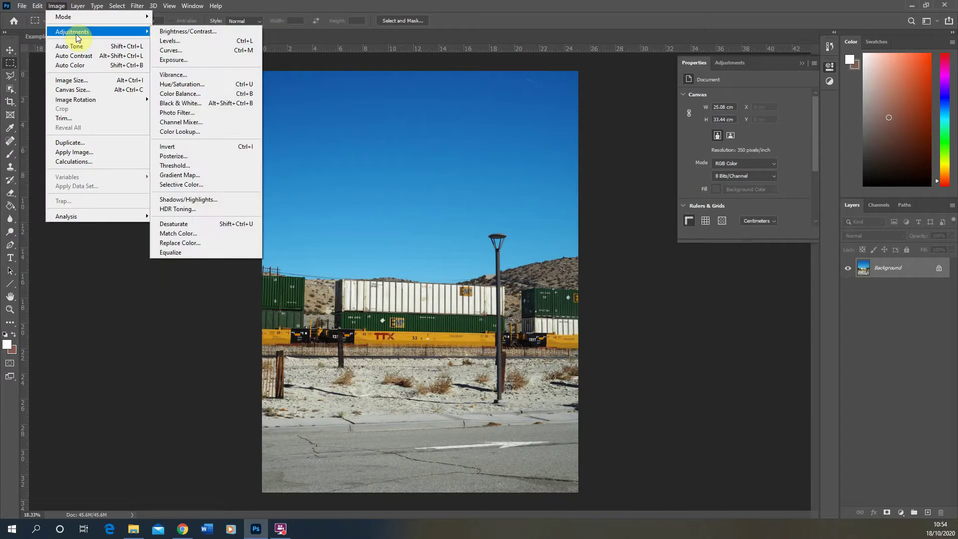
{"action": "left_click", "coordinate": [901, 513]}
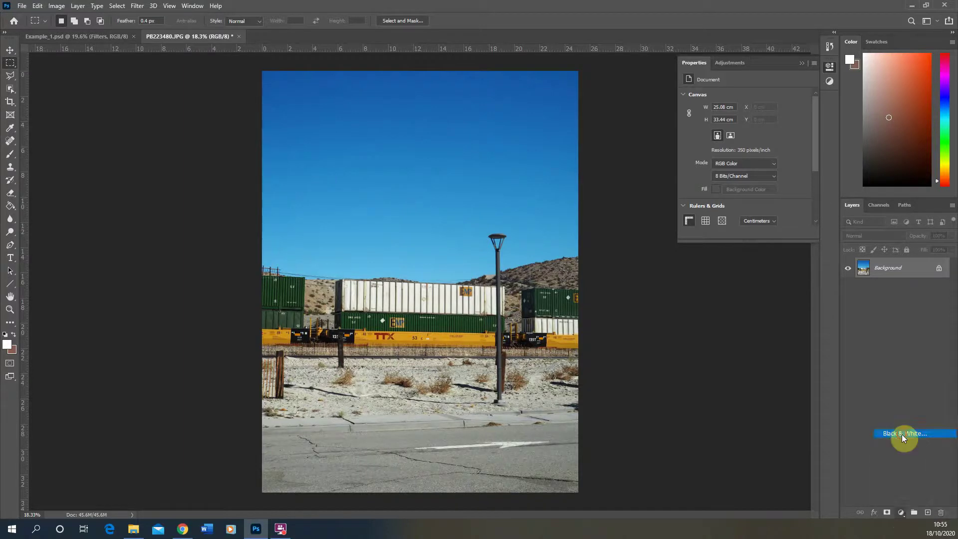
{"action": "left_click", "coordinate": [903, 434]}
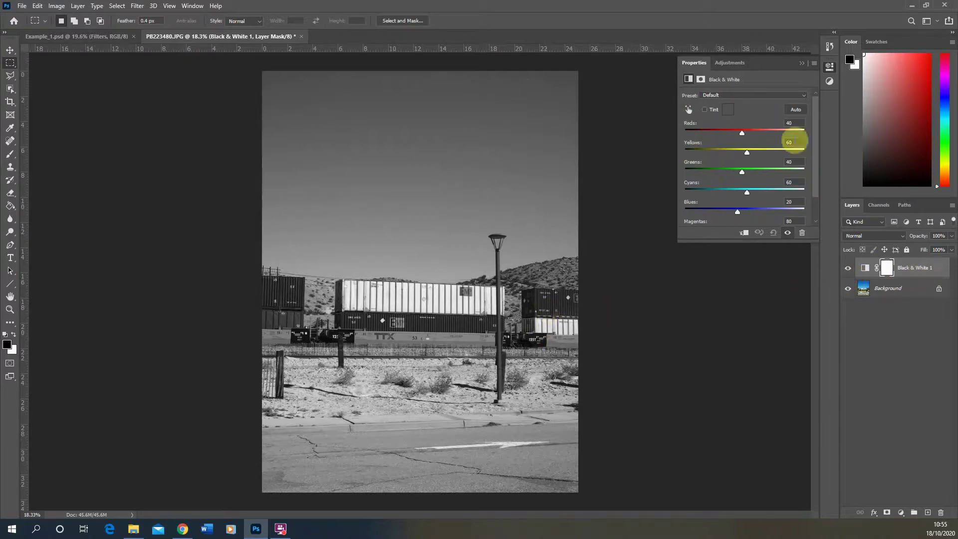
Browse the Black & White presets: Blue Filter, Green Filter, Lighter, Neutral Density, Maximum White.
{"action": "left_click", "coordinate": [738, 96]}
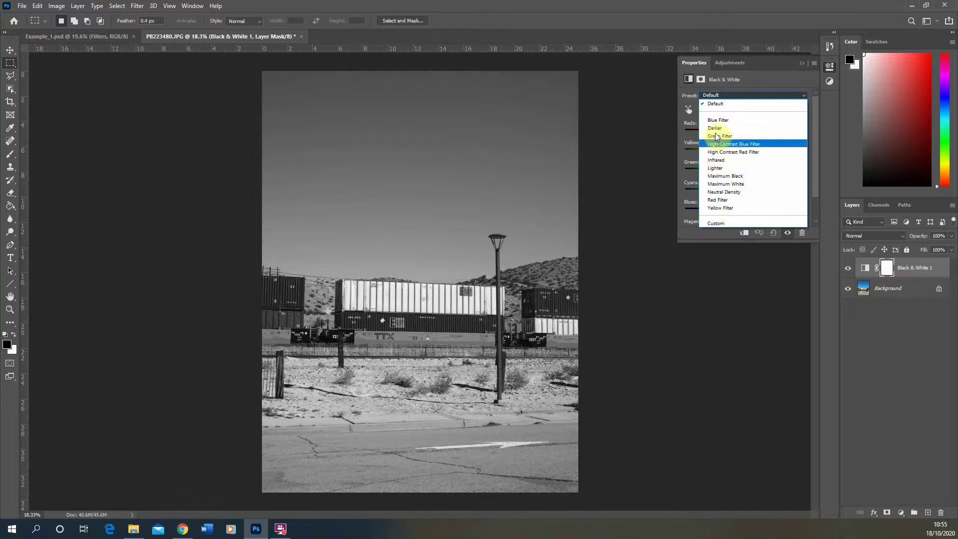
{"action": "left_click", "coordinate": [721, 120]}
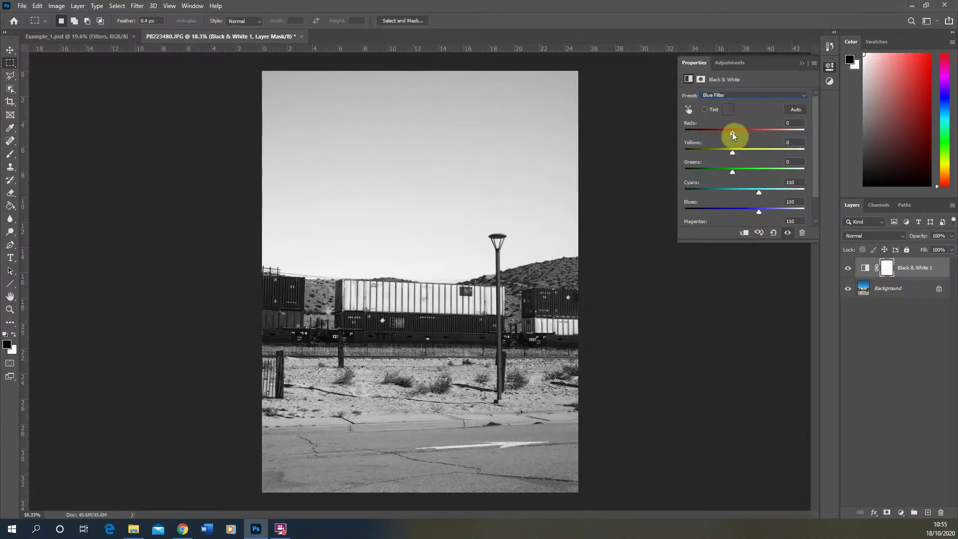
{"action": "key", "text": "Down"}
{"action": "key", "text": "Down"}
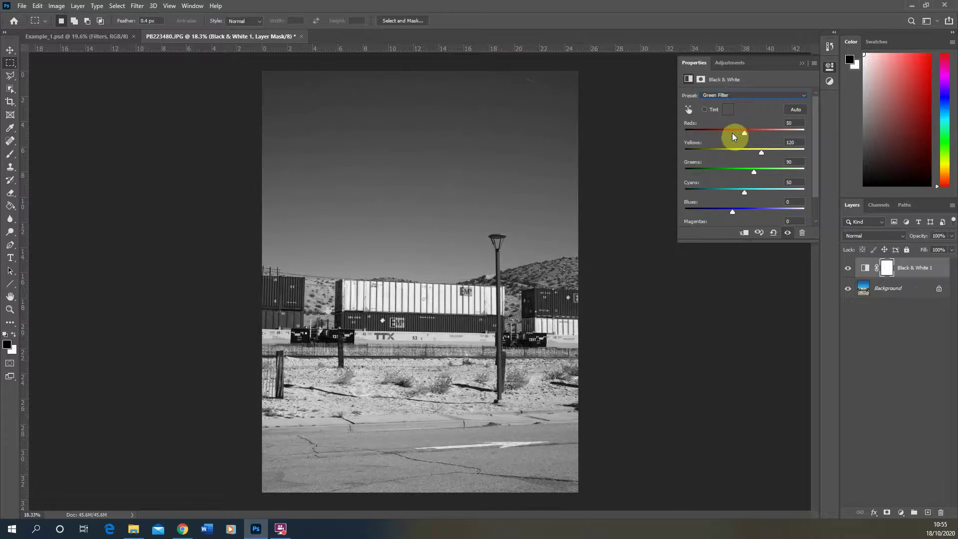
{"action": "key", "text": "Down"}
{"action": "key", "text": "Down"}
{"action": "key", "text": "Down"}
{"action": "key", "text": "Down"}
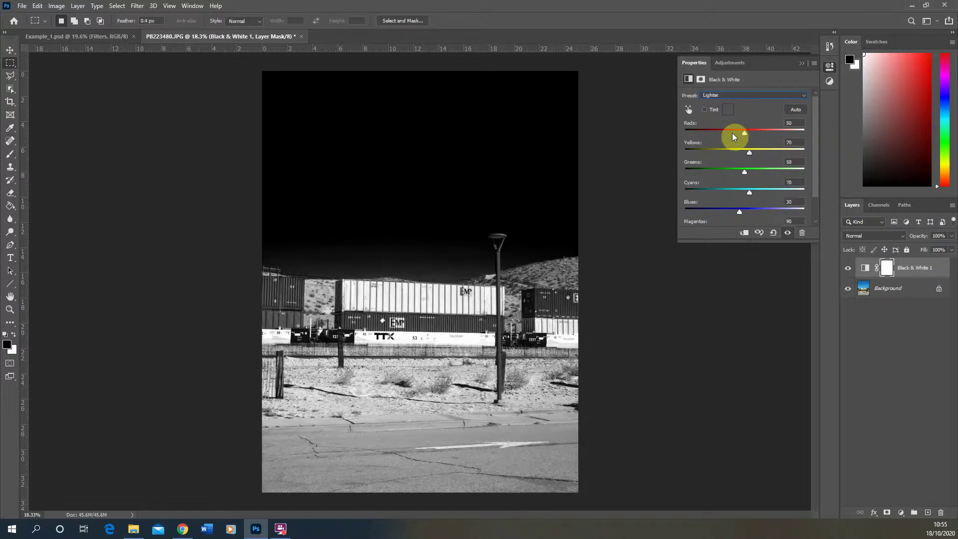
{"action": "key", "text": "Down"}
{"action": "key", "text": "Down"}
{"action": "key", "text": "Down"}
{"action": "key", "text": "Down"}
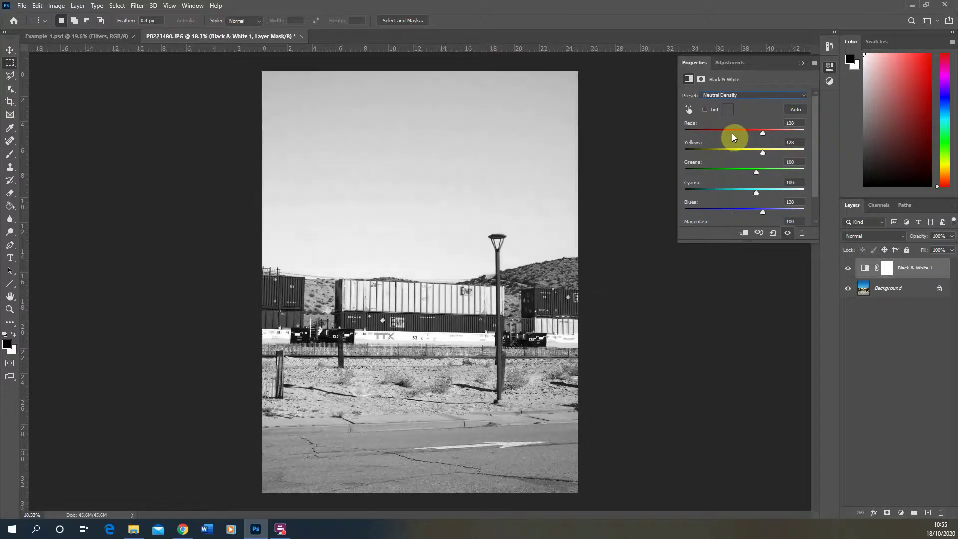
{"action": "key", "text": "Down"}
{"action": "key", "text": "Down"}
{"action": "key", "text": "Down"}
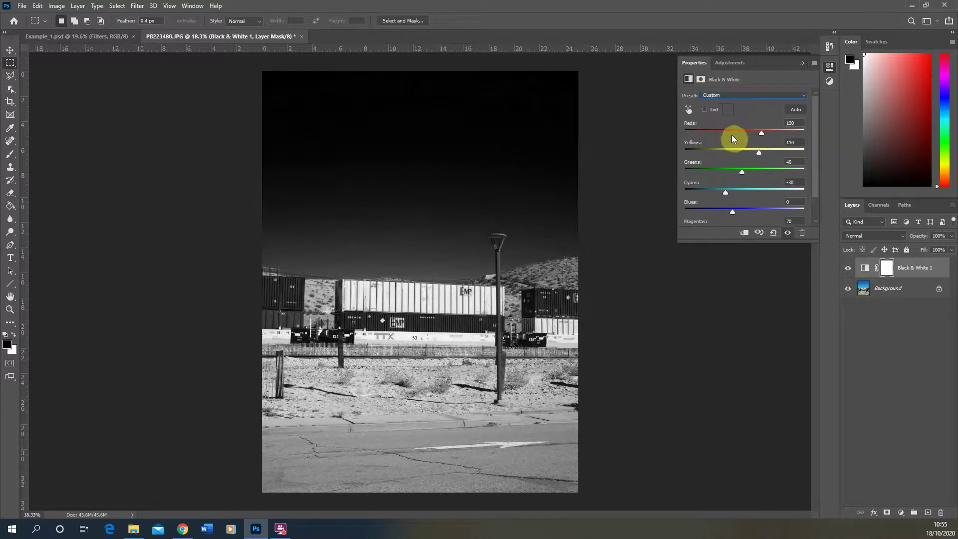
{"action": "key", "text": "Up"}
{"action": "key", "text": "Up"}
{"action": "key", "text": "Up"}
{"action": "key", "text": "Up"}
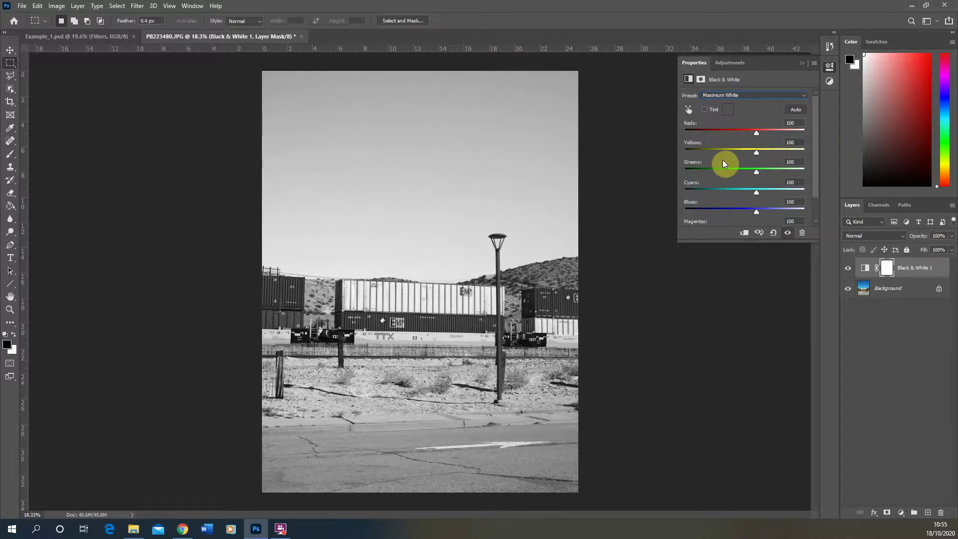
Settle the Black & White preset on Lighter and close the Properties panel.
{"action": "key", "text": "Up"}
{"action": "key", "text": "Up"}
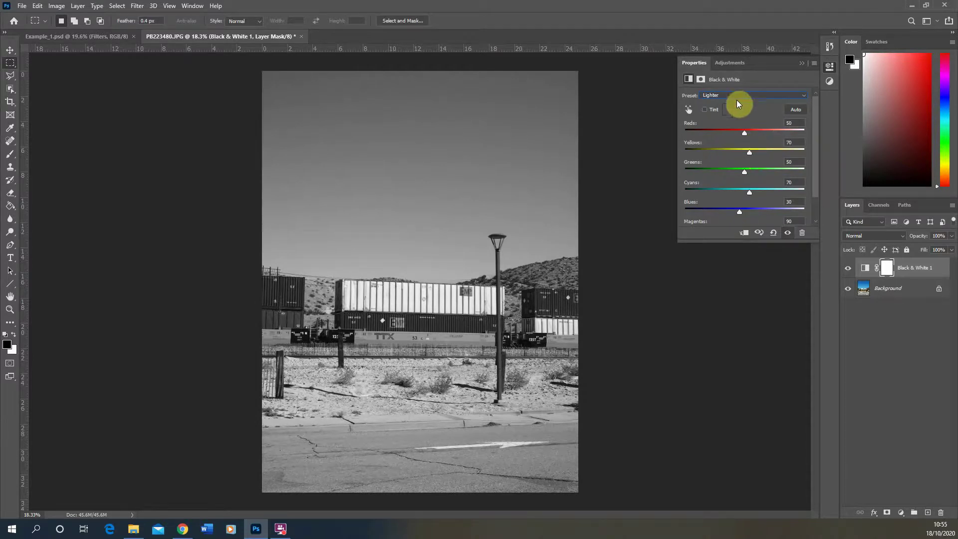
{"action": "key", "text": "Up"}
{"action": "key", "text": "Up"}
{"action": "key", "text": "Up"}
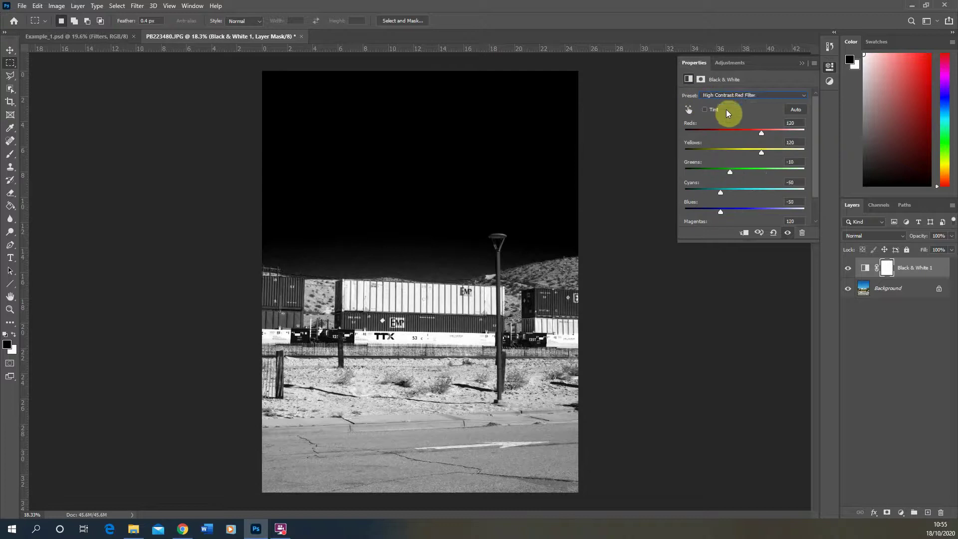
{"action": "key", "text": "Up"}
{"action": "key", "text": "Up"}
{"action": "key", "text": "Up"}
{"action": "key", "text": "Up"}
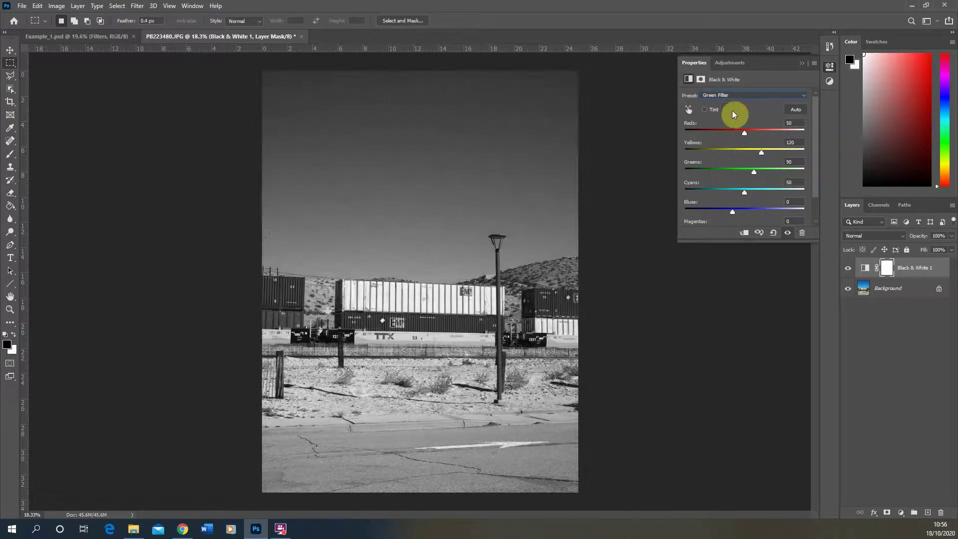
{"action": "key", "text": "Down"}
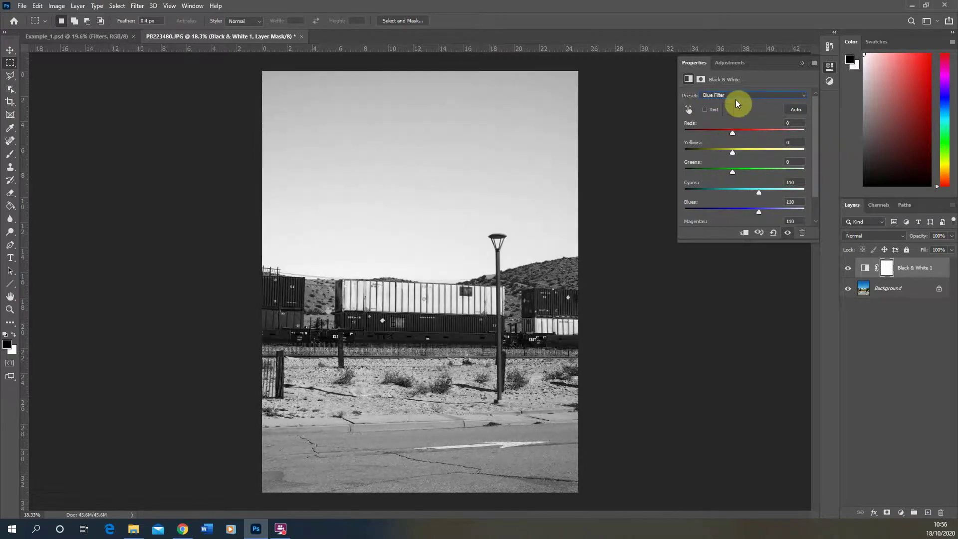
{"action": "key", "text": "Down"}
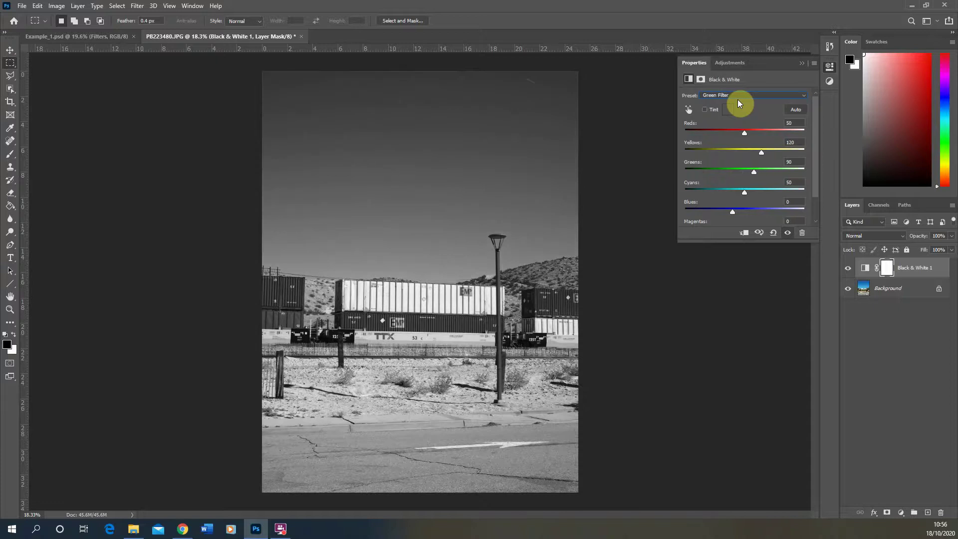
{"action": "key", "text": "Down"}
{"action": "key", "text": "Down"}
{"action": "key", "text": "Down"}
{"action": "key", "text": "Down"}
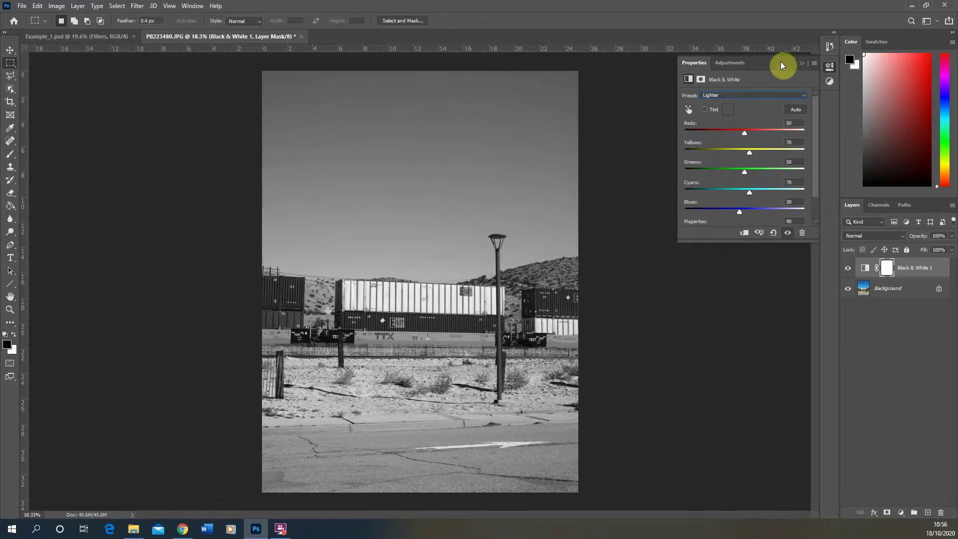
{"action": "left_click", "coordinate": [802, 64]}
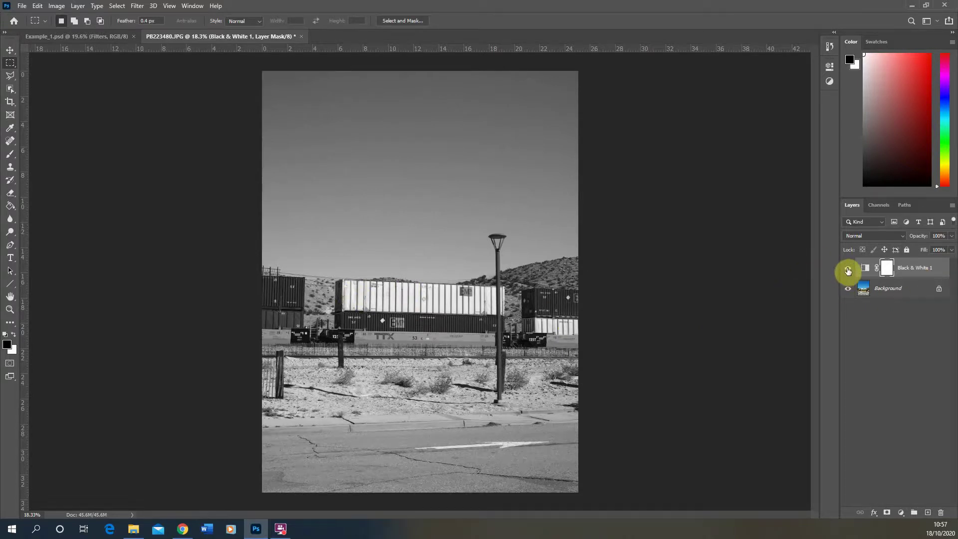
Toggle Black & White 1 to compare, leaving it hidden so the train shows in colour.
{"action": "left_click", "coordinate": [849, 268]}
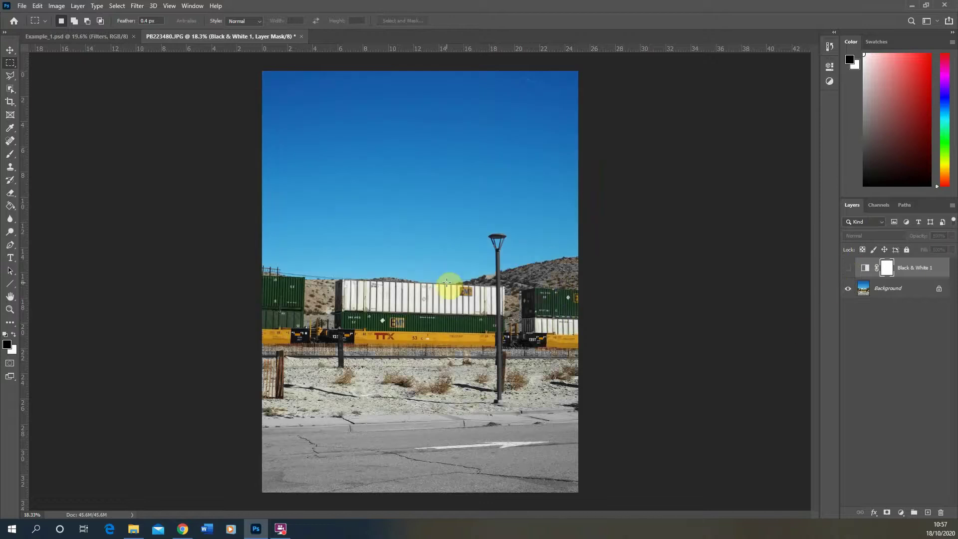
{"action": "left_click", "coordinate": [848, 270]}
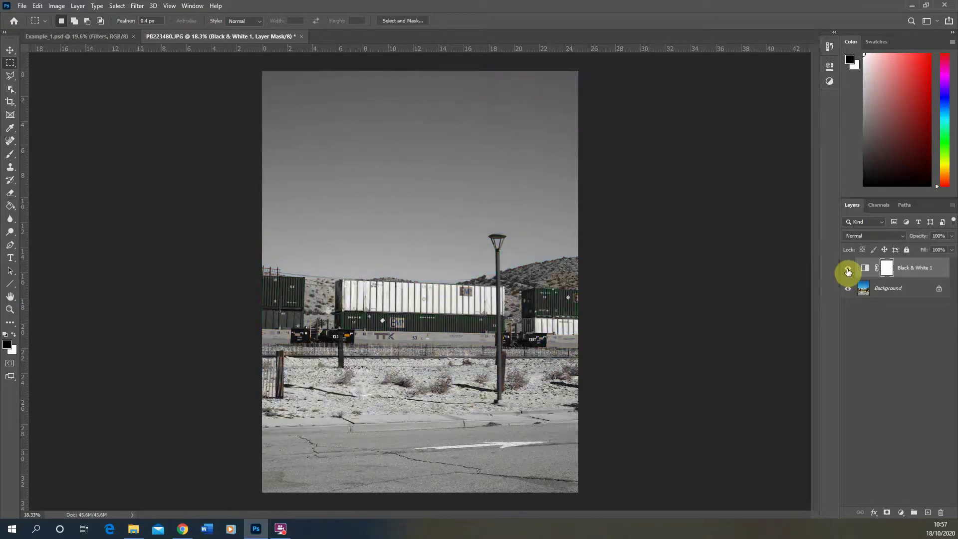
{"action": "left_click", "coordinate": [849, 271]}
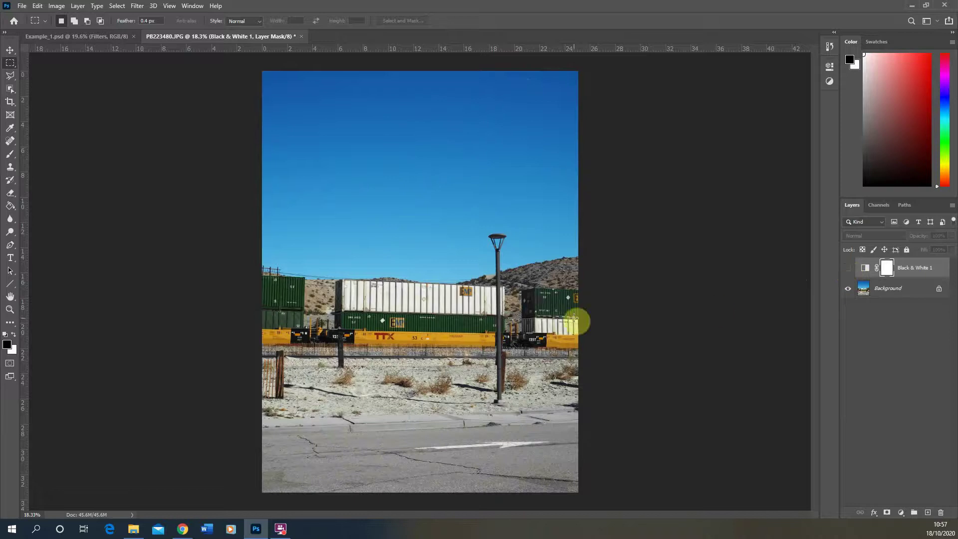
{"action": "scroll", "coordinate": [388, 385], "scroll_direction": "up", "scroll_amount": 5}
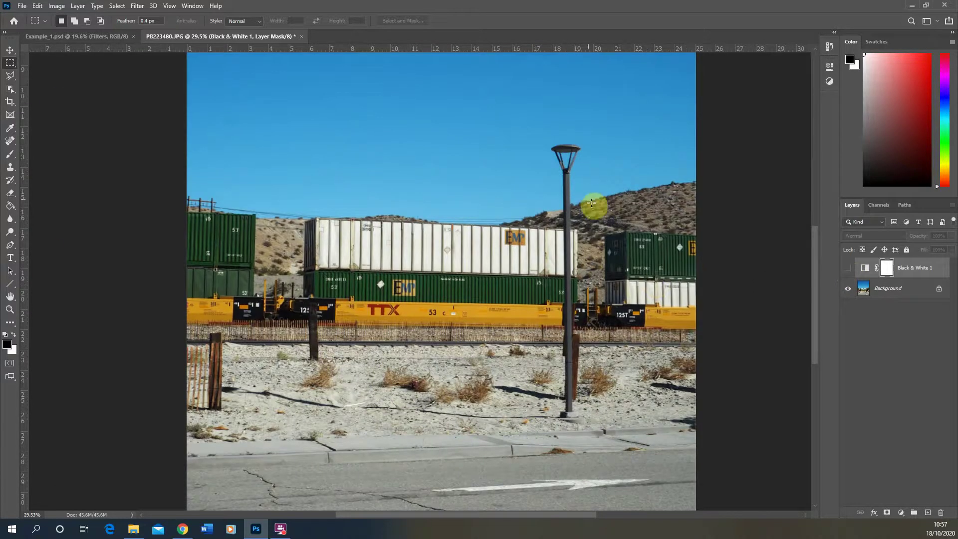
{"action": "scroll", "coordinate": [587, 205], "scroll_direction": "up", "scroll_amount": 1}
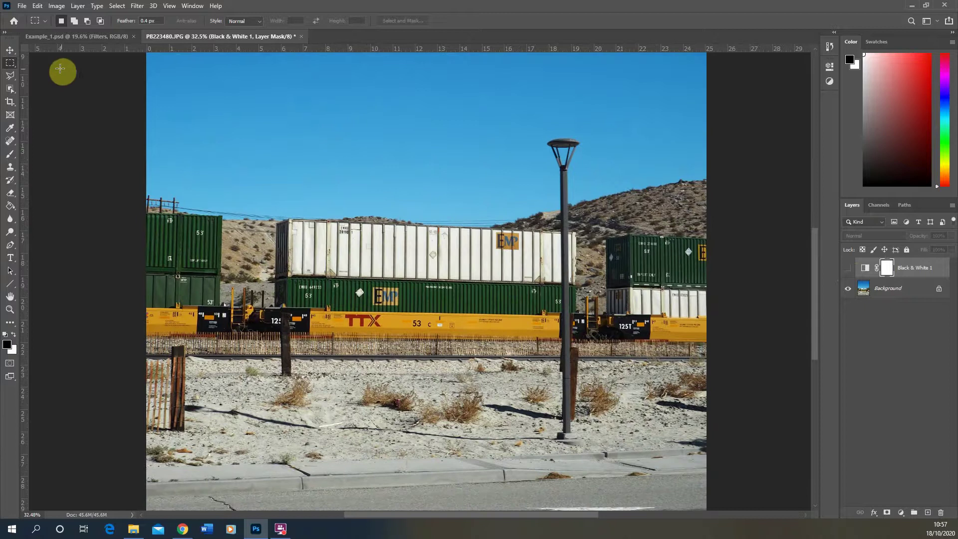
Drag an Object Selection rectangle around the train containers across the photo's width.
{"action": "left_click", "coordinate": [11, 93]}
{"action": "scroll", "coordinate": [400, 217], "scroll_direction": "up", "scroll_amount": 1}
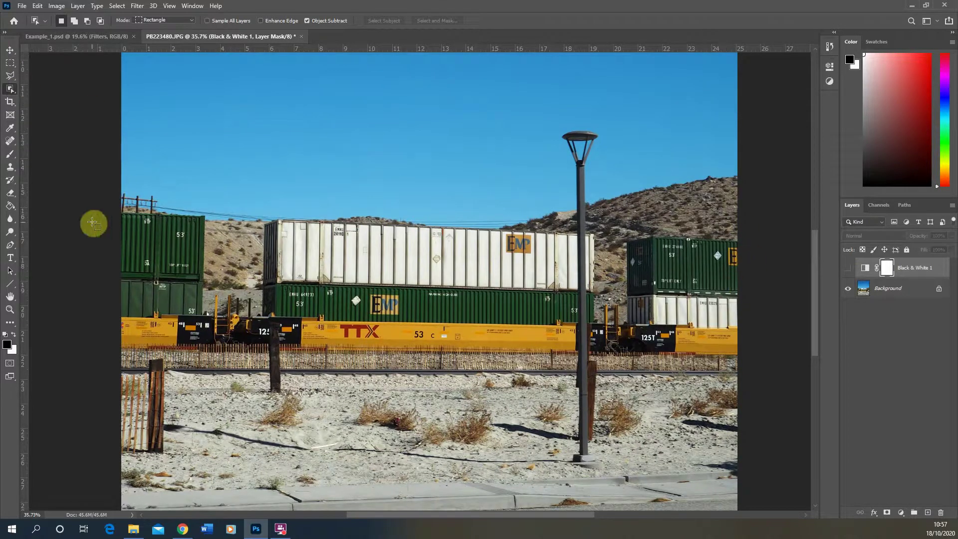
{"action": "left_click_drag", "start_coordinate": [82, 198], "coordinate": [764, 362]}
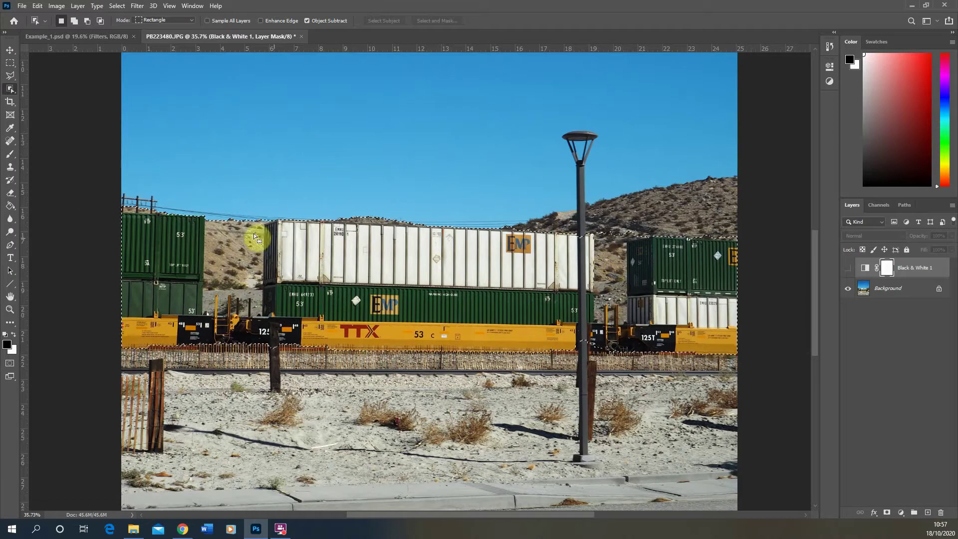
With the Polygonal Lasso, subtract the hillside and poles above the green container from the selection.
{"action": "left_click", "coordinate": [11, 78]}
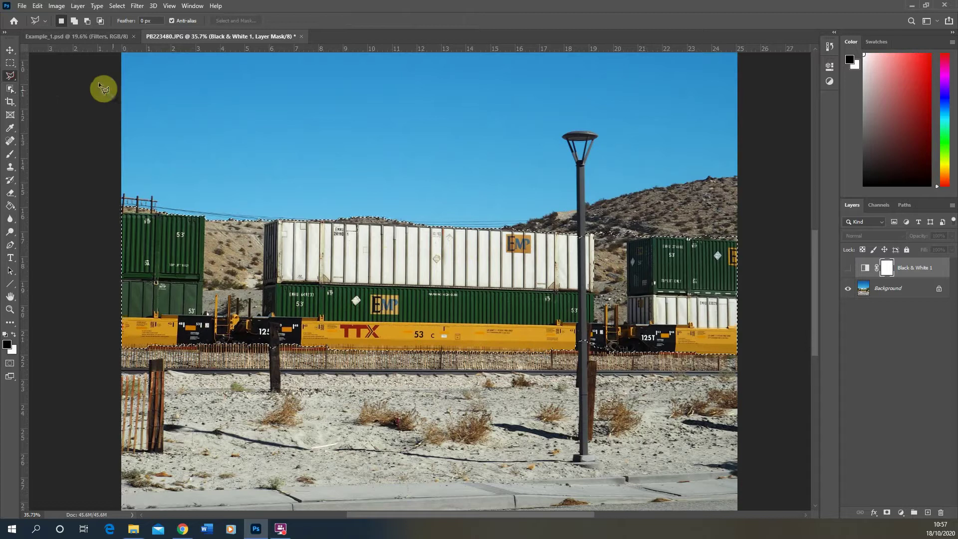
{"action": "right_click", "coordinate": [11, 80]}
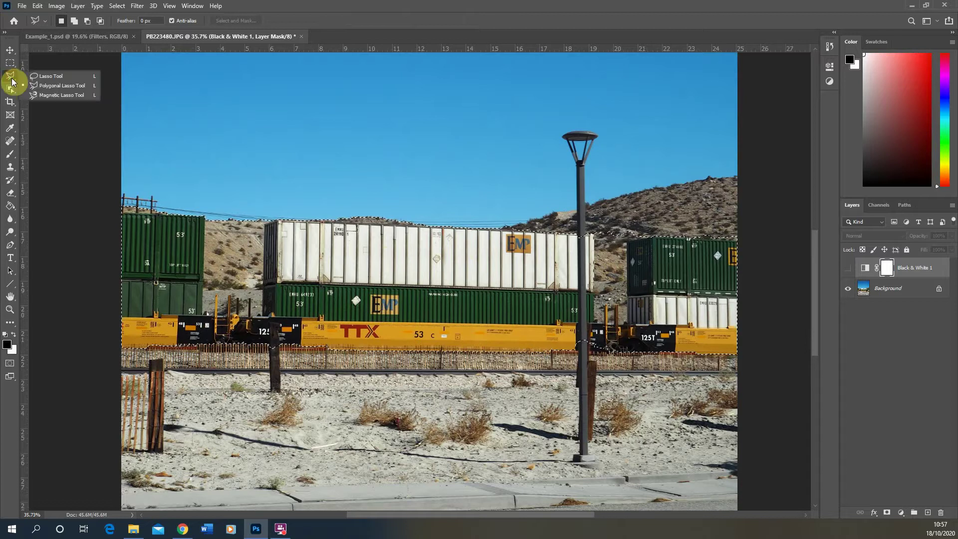
{"action": "left_click", "coordinate": [54, 86]}
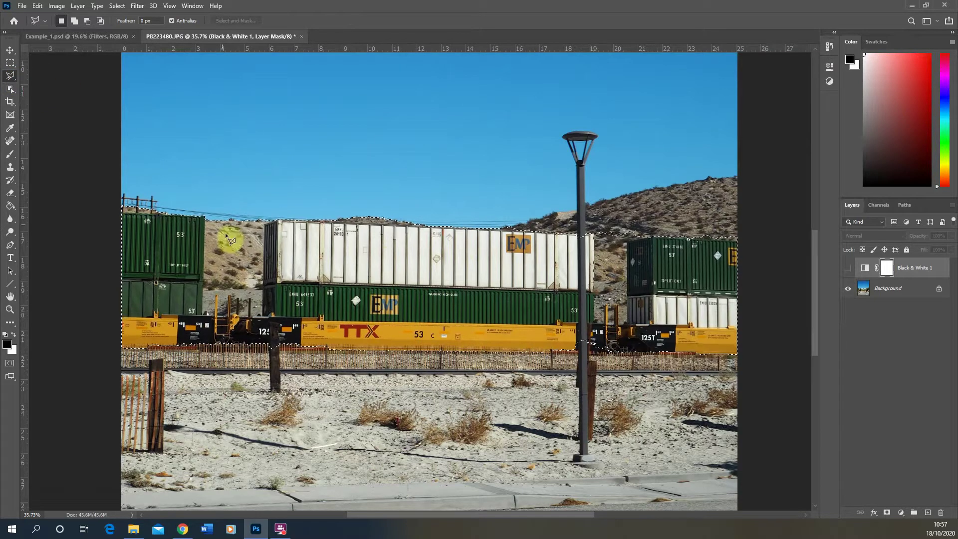
{"action": "scroll", "coordinate": [133, 229], "scroll_direction": "up", "scroll_amount": 5}
{"action": "scroll", "coordinate": [115, 203], "scroll_direction": "up", "scroll_amount": 4}
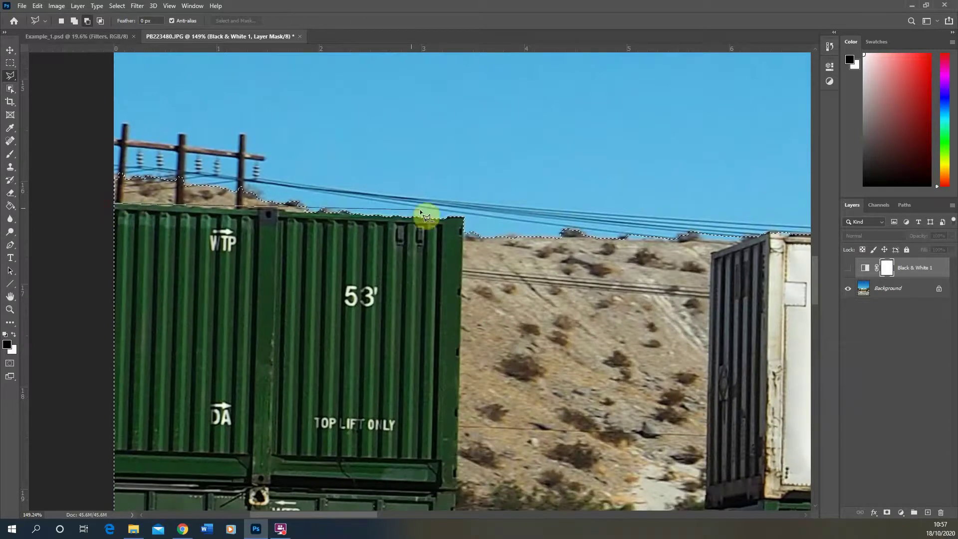
{"action": "left_click", "coordinate": [461, 219]}
{"action": "left_click", "coordinate": [310, 211]}
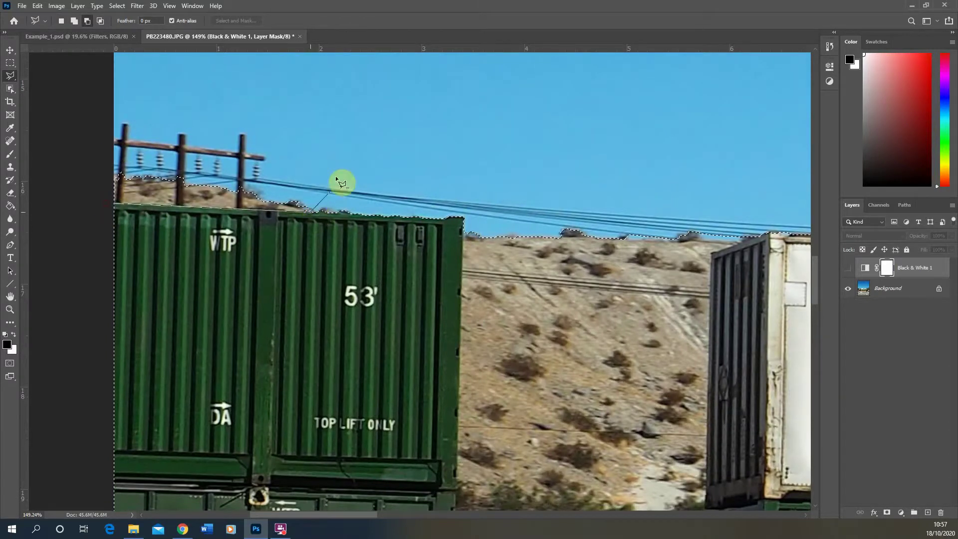
{"action": "left_click", "coordinate": [327, 155]}
{"action": "left_click", "coordinate": [201, 105]}
{"action": "left_click", "coordinate": [111, 123]}
{"action": "left_click", "coordinate": [93, 150]}
{"action": "left_click", "coordinate": [118, 209]}
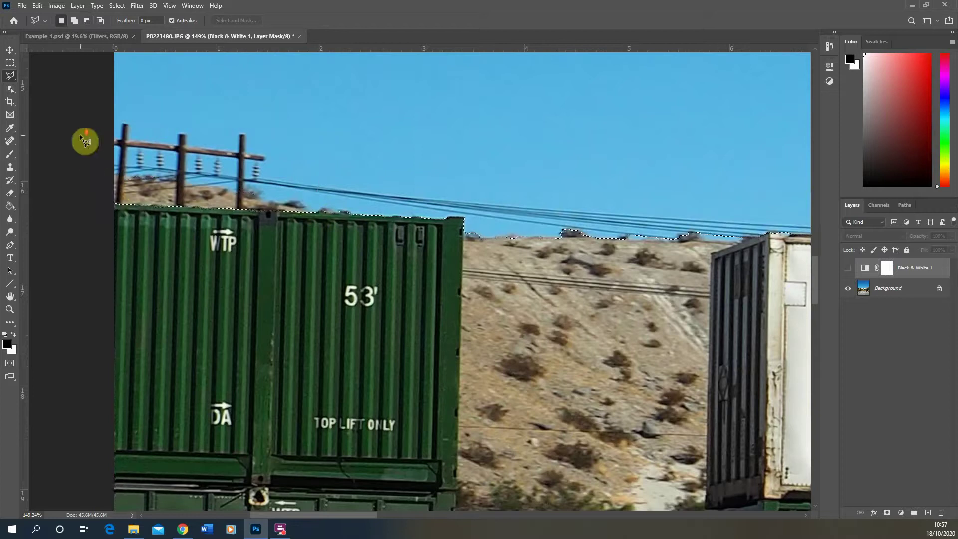
Subtract the hillside gap around the yellow stanchion between the green and white containers.
{"action": "scroll", "coordinate": [420, 232], "scroll_direction": "down", "scroll_amount": 2}
{"action": "left_click", "coordinate": [260, 169]}
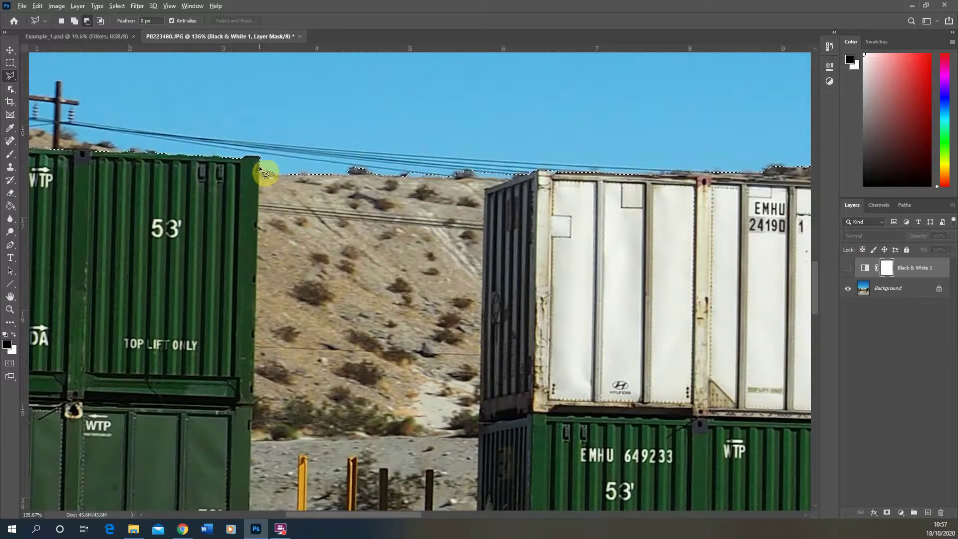
{"action": "scroll", "coordinate": [250, 350], "scroll_direction": "down", "scroll_amount": 3}
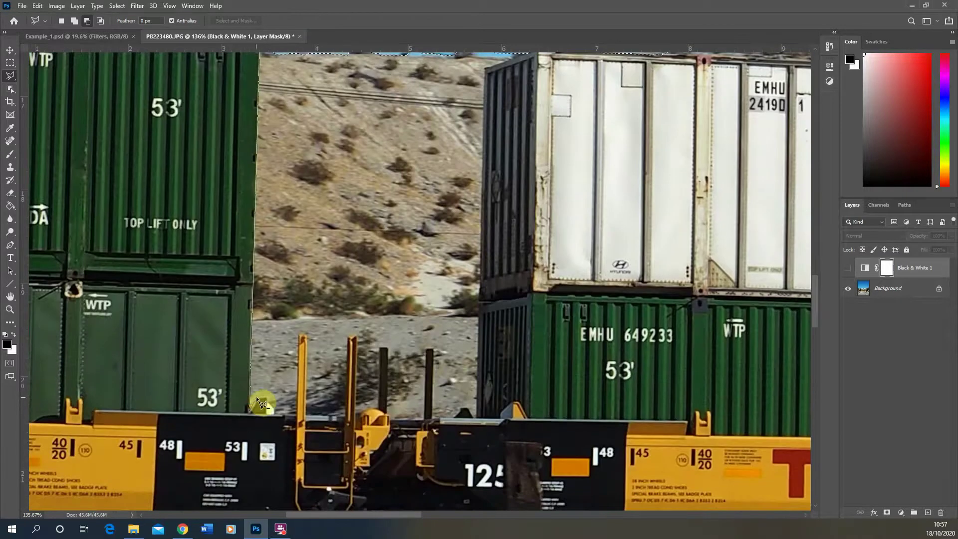
{"action": "left_click", "coordinate": [264, 398]}
{"action": "left_click", "coordinate": [268, 413]}
{"action": "left_click", "coordinate": [296, 415]}
{"action": "left_click", "coordinate": [303, 335]}
{"action": "left_click", "coordinate": [307, 414]}
{"action": "left_click", "coordinate": [343, 415]}
{"action": "left_click", "coordinate": [348, 337]}
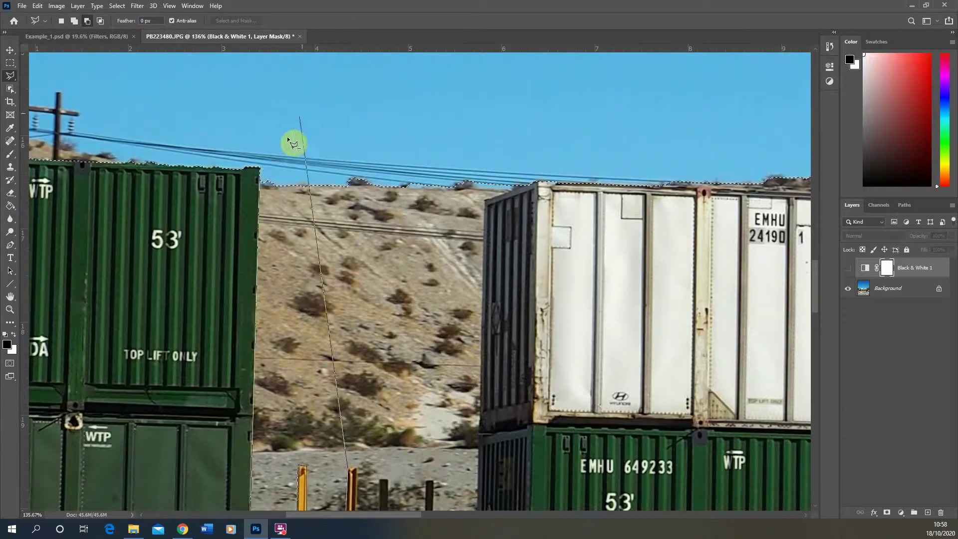
{"action": "left_click", "coordinate": [277, 163]}
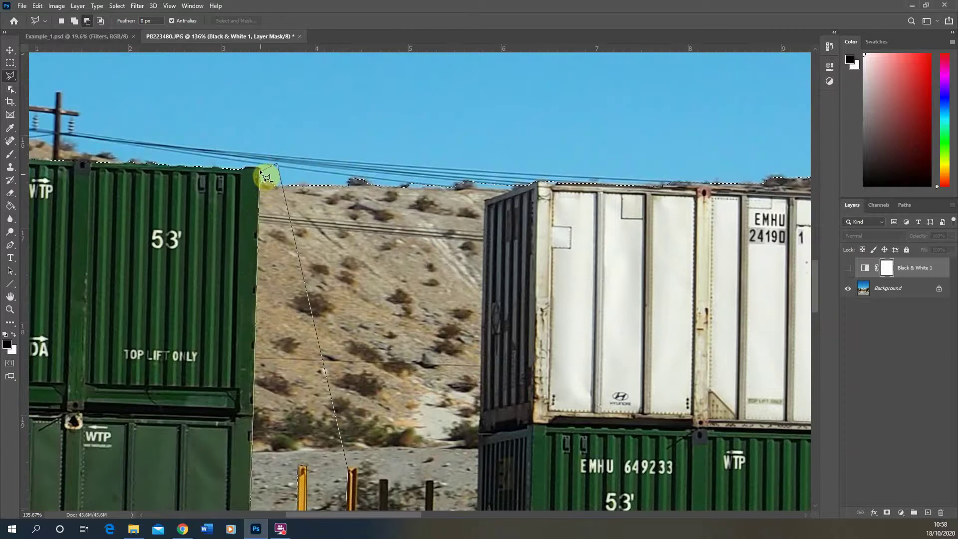
{"action": "left_click", "coordinate": [259, 175]}
Undo the accidental deselect to restore the train selection.
{"action": "scroll", "coordinate": [277, 167], "scroll_direction": "down", "scroll_amount": 5}
{"action": "scroll", "coordinate": [204, 299], "scroll_direction": "down", "scroll_amount": 1}
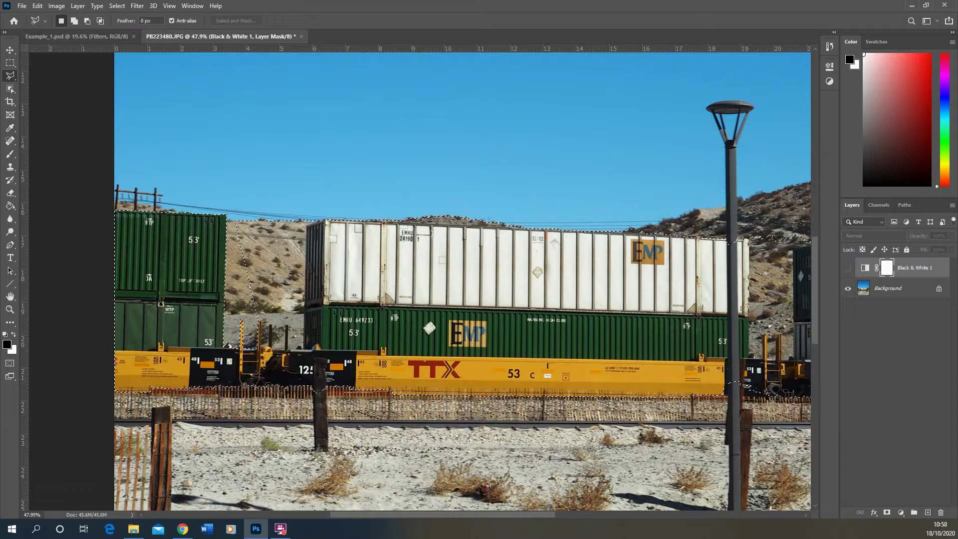
{"action": "scroll", "coordinate": [227, 344], "scroll_direction": "down", "scroll_amount": 1}
{"action": "left_click", "coordinate": [501, 367]}
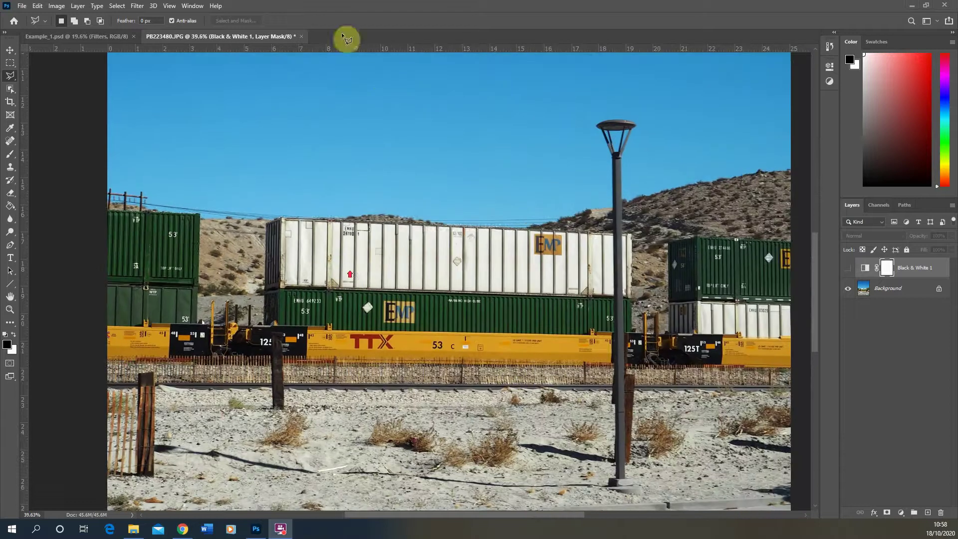
{"action": "key", "text": "ctrl+z"}
{"action": "scroll", "coordinate": [304, 314], "scroll_direction": "up", "scroll_amount": 1}
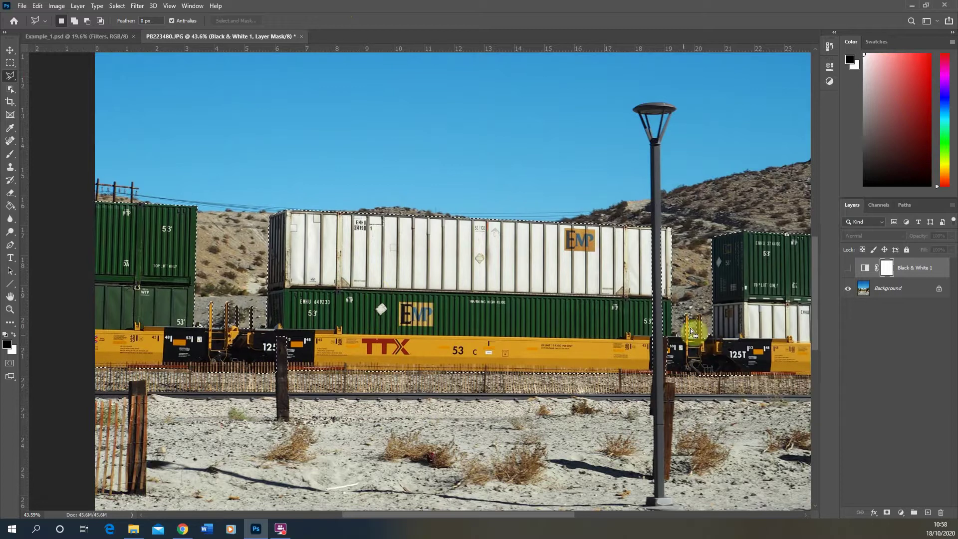
{"action": "scroll", "coordinate": [364, 231], "scroll_direction": "down", "scroll_amount": 1}
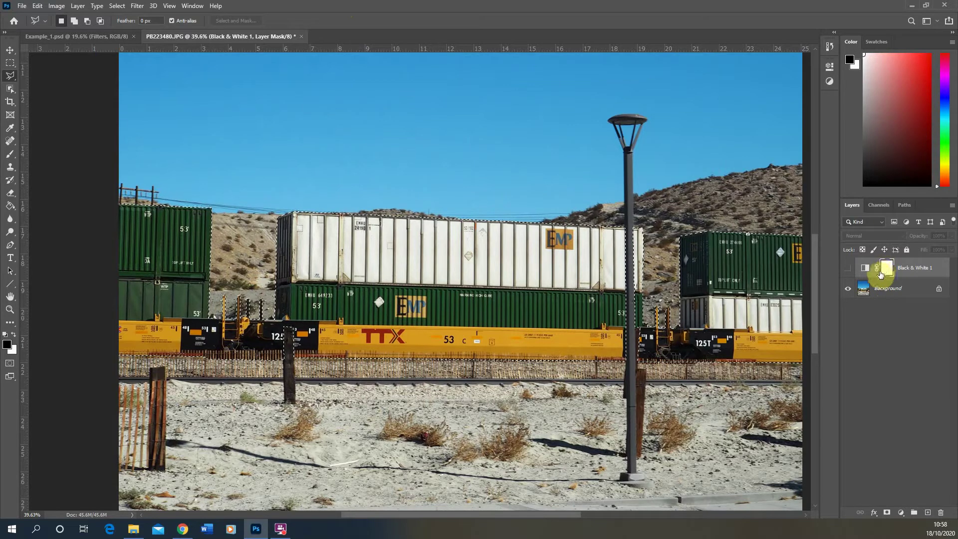
Make Black & White 1 visible again and delete its existing layer mask.
{"action": "left_click", "coordinate": [849, 273]}
{"action": "scroll", "coordinate": [409, 313], "scroll_direction": "down", "scroll_amount": 3}
{"action": "scroll", "coordinate": [409, 314], "scroll_direction": "down", "scroll_amount": 2}
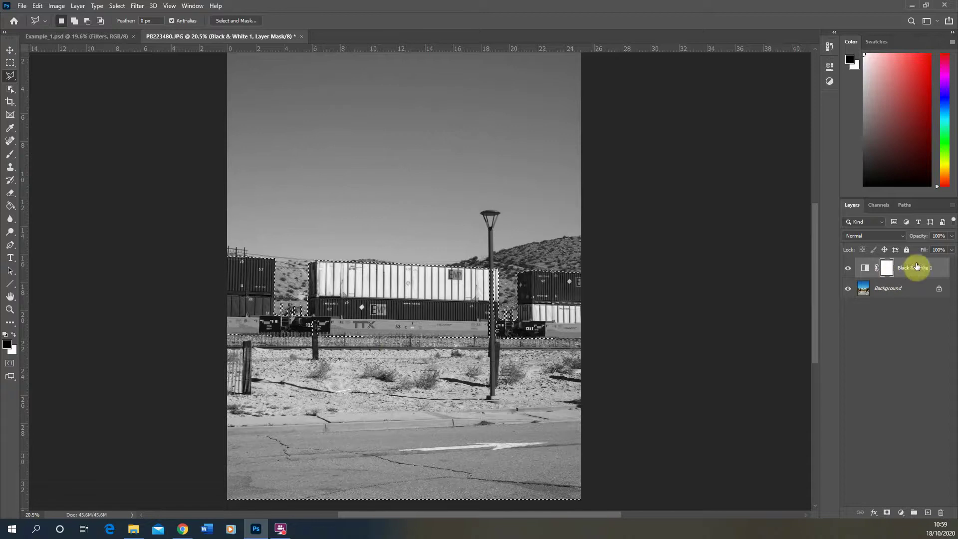
{"action": "scroll", "coordinate": [445, 336], "scroll_direction": "down", "scroll_amount": 1}
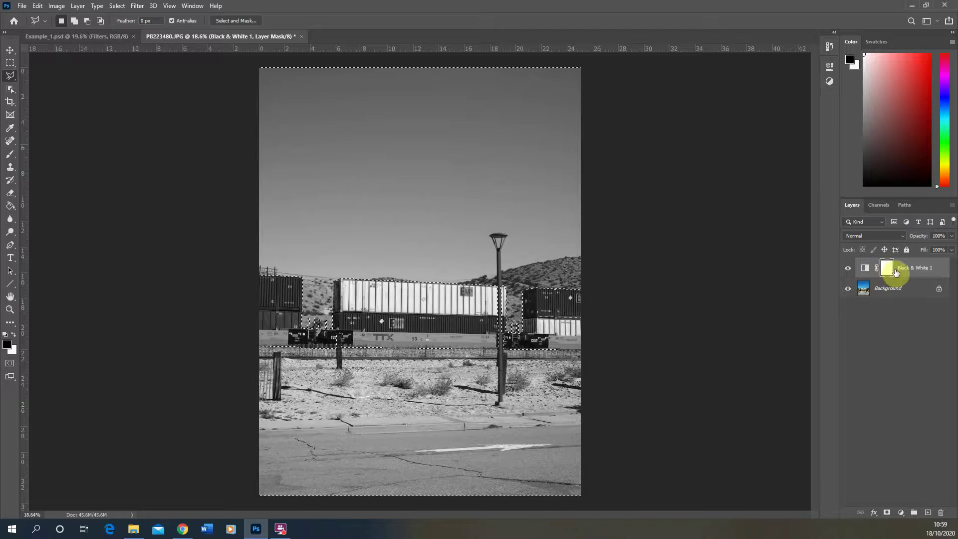
{"action": "left_click", "coordinate": [941, 514]}
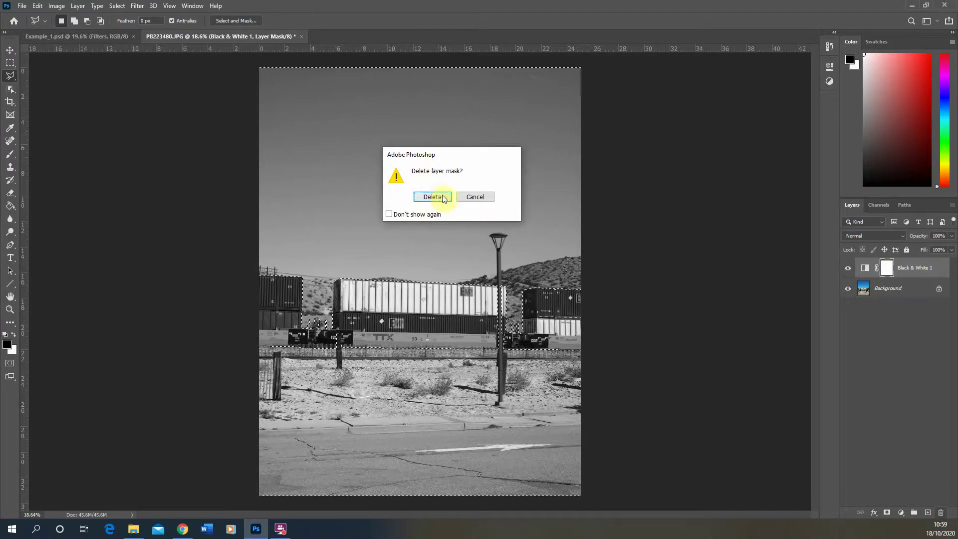
{"action": "left_click", "coordinate": [426, 198]}
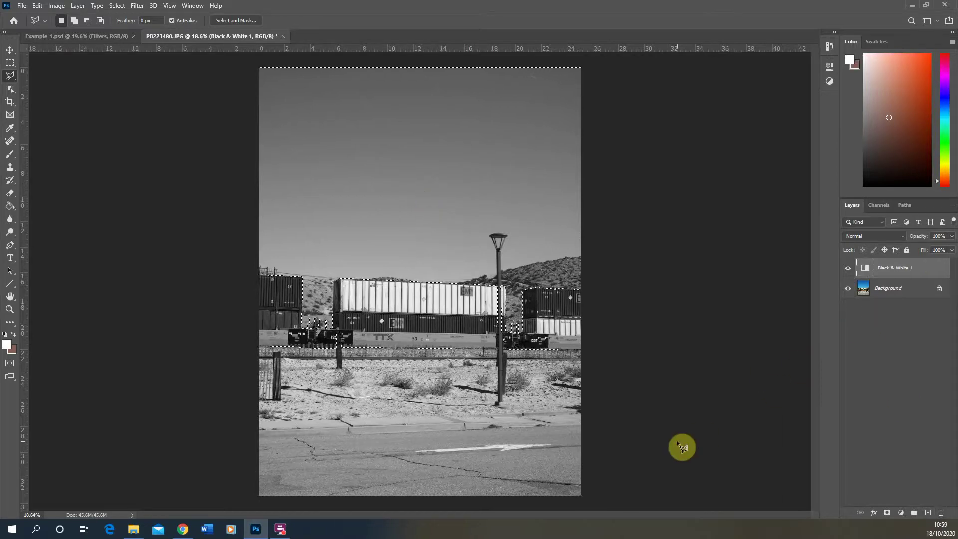
Give Black & White 1 a mask from the train selection, inverting it and back so the train stays coloured.
{"action": "left_click", "coordinate": [887, 512]}
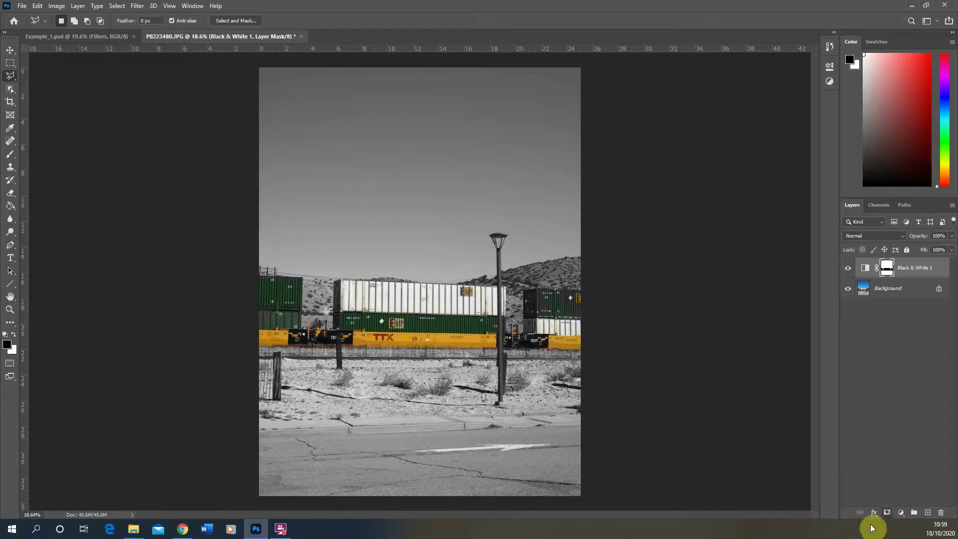
{"action": "scroll", "coordinate": [375, 367], "scroll_direction": "up", "scroll_amount": 2}
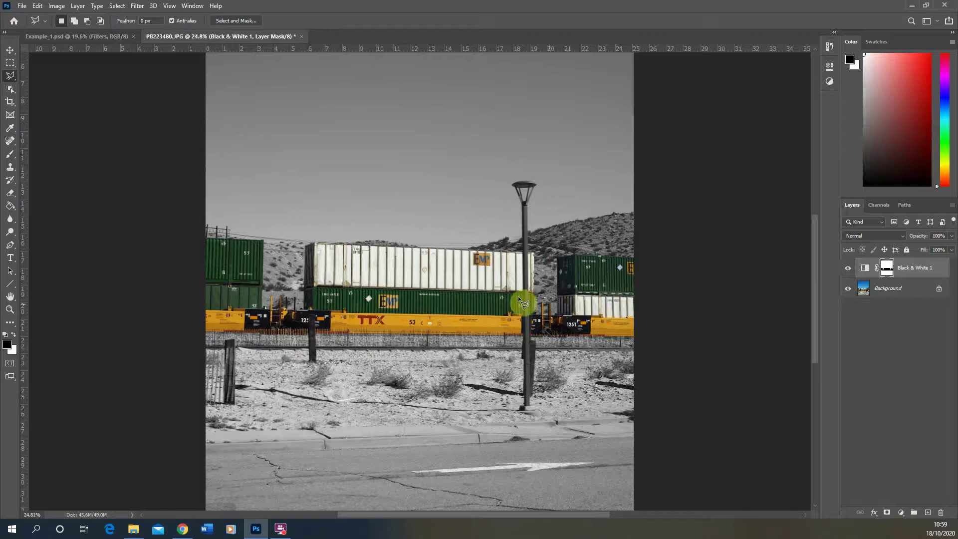
{"action": "scroll", "coordinate": [445, 382], "scroll_direction": "down", "scroll_amount": 1}
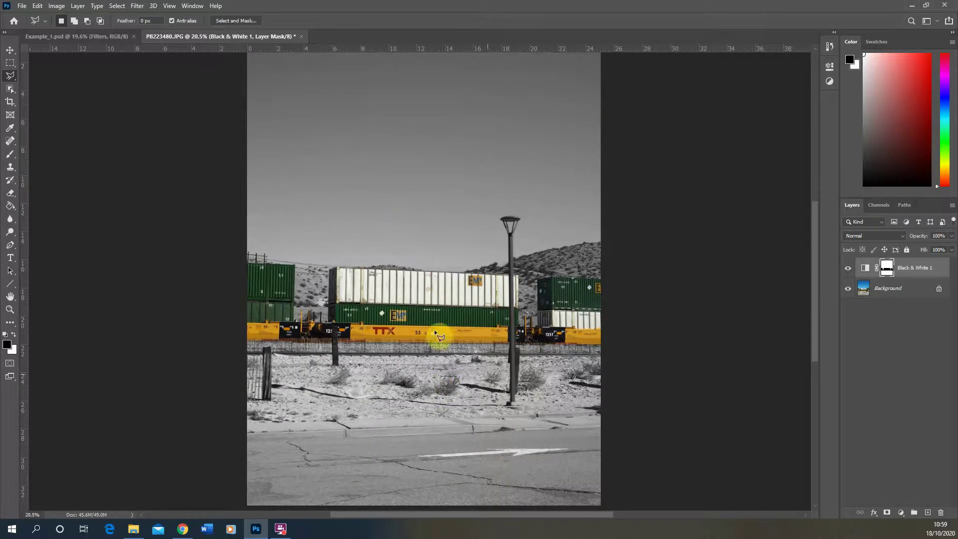
{"action": "scroll", "coordinate": [434, 332], "scroll_direction": "down", "scroll_amount": 1}
{"action": "scroll", "coordinate": [380, 297], "scroll_direction": "up", "scroll_amount": 1}
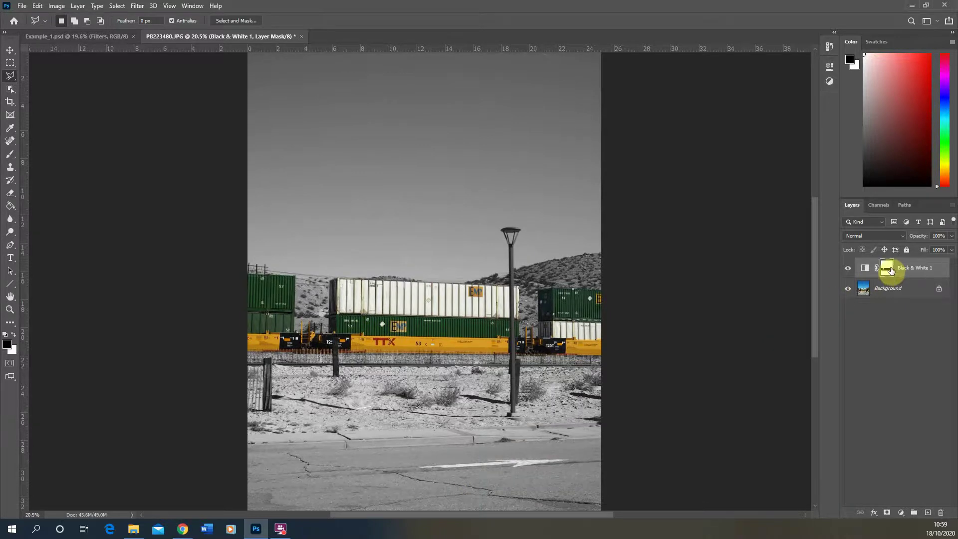
{"action": "key", "text": "ctrl+i"}
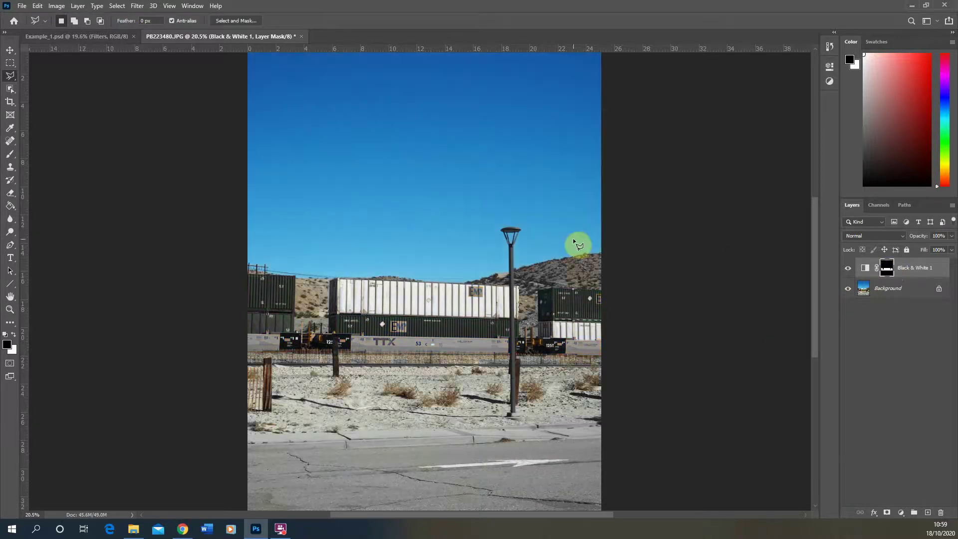
{"action": "scroll", "coordinate": [398, 300], "scroll_direction": "down", "scroll_amount": 1}
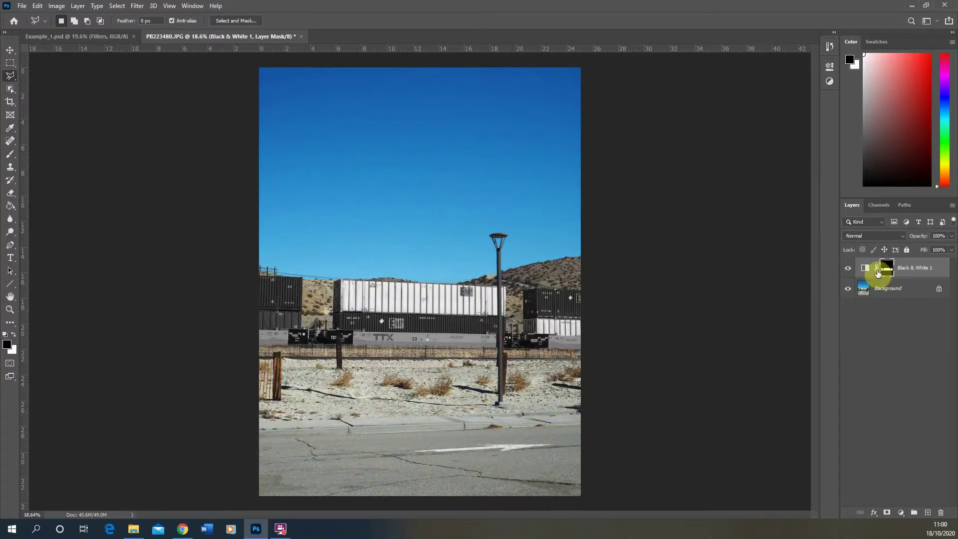
{"action": "key", "text": "ctrl+i"}
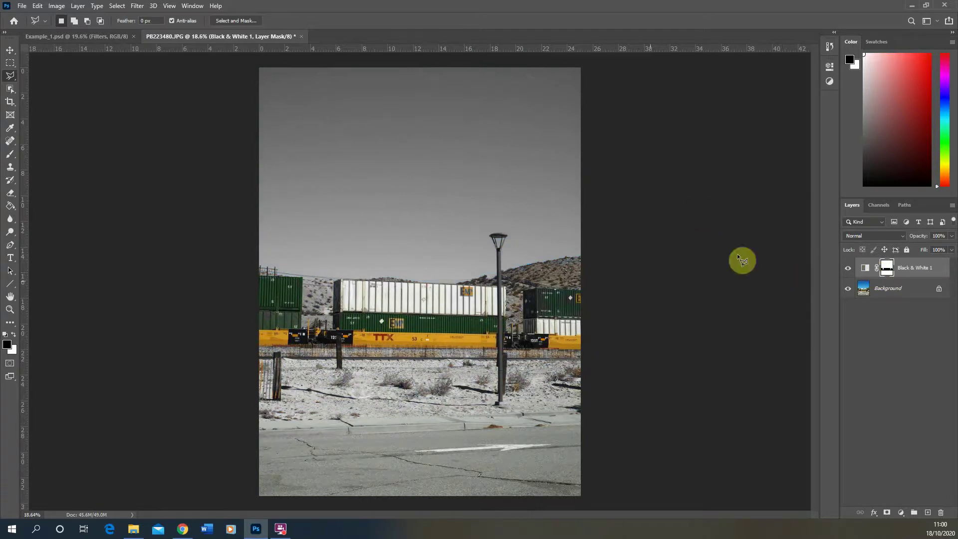
{"action": "scroll", "coordinate": [246, 293], "scroll_direction": "up", "scroll_amount": 3}
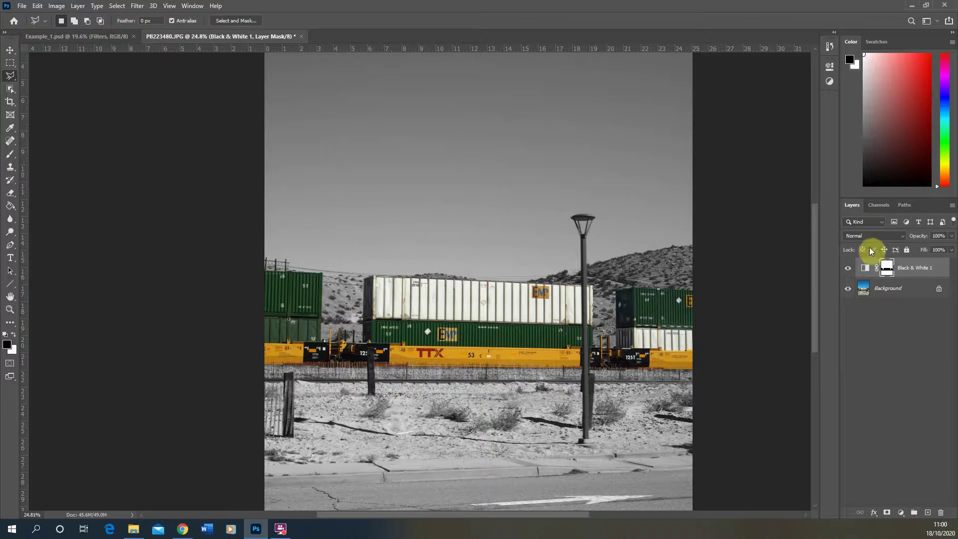
{"action": "scroll", "coordinate": [220, 293], "scroll_direction": "right", "scroll_amount": 2}
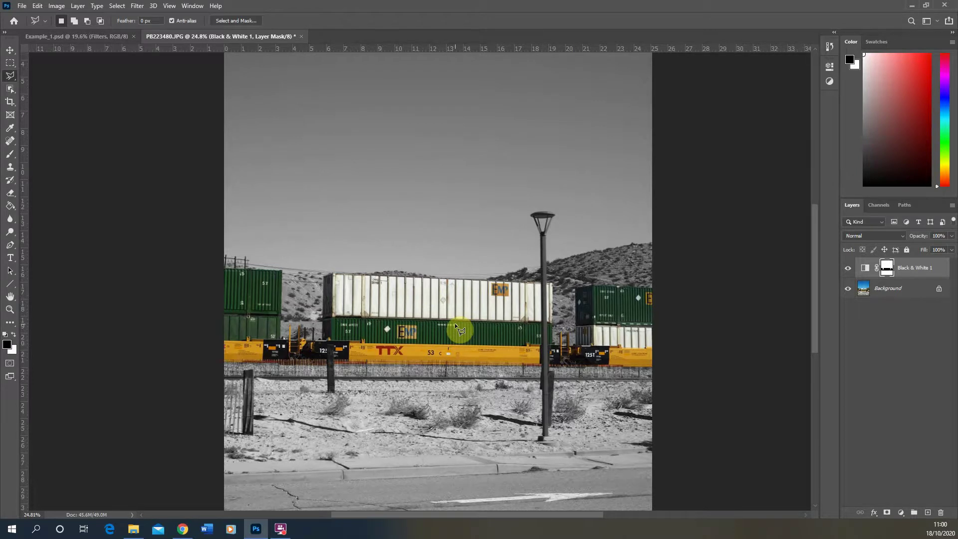
Add a Hue/Saturation layer and Alt-drag Black & White 1's mask onto it, replacing its mask.
{"action": "left_click", "coordinate": [900, 511]}
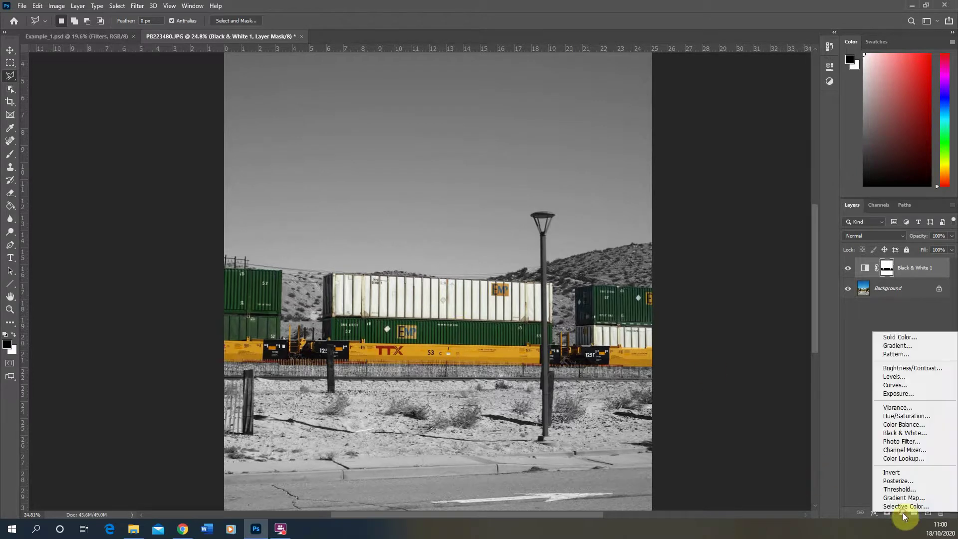
{"action": "left_click", "coordinate": [912, 418]}
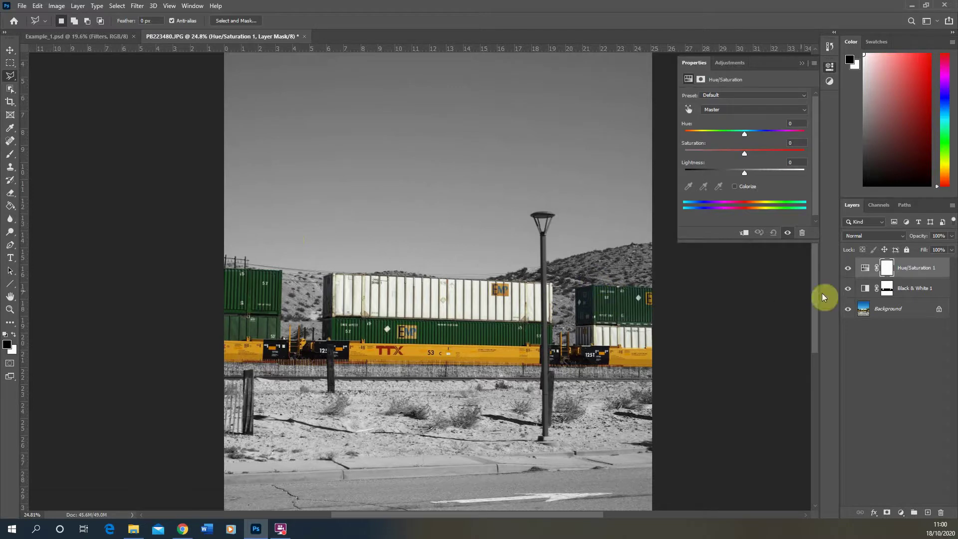
{"action": "left_click", "coordinate": [888, 290]}
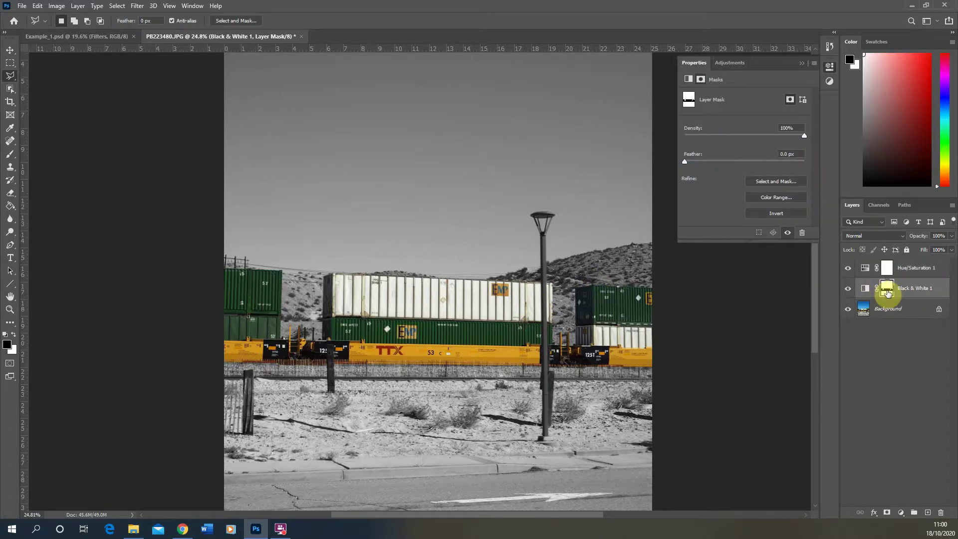
{"action": "left_click_drag", "start_coordinate": [889, 294], "coordinate": [886, 270]}
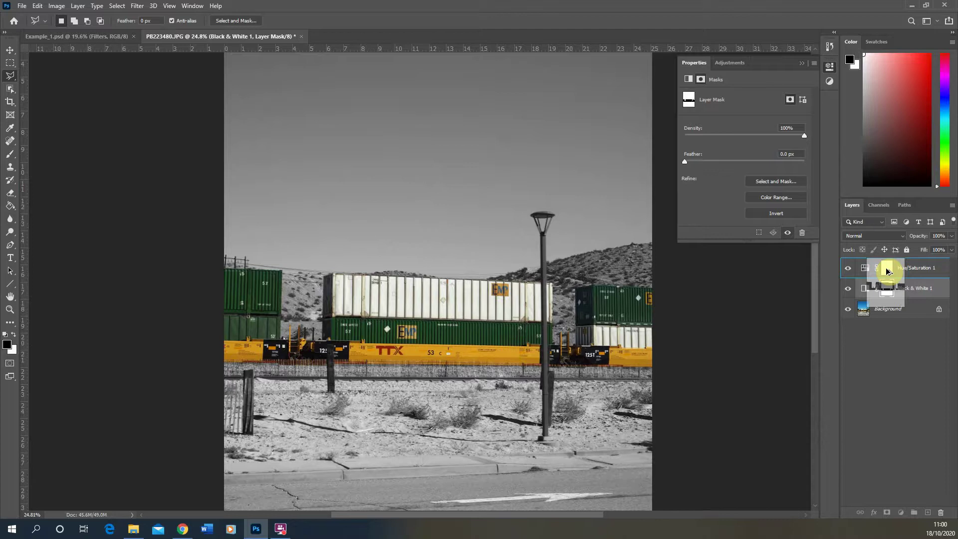
{"action": "left_click_drag", "start_coordinate": [887, 271], "coordinate": [888, 272]}
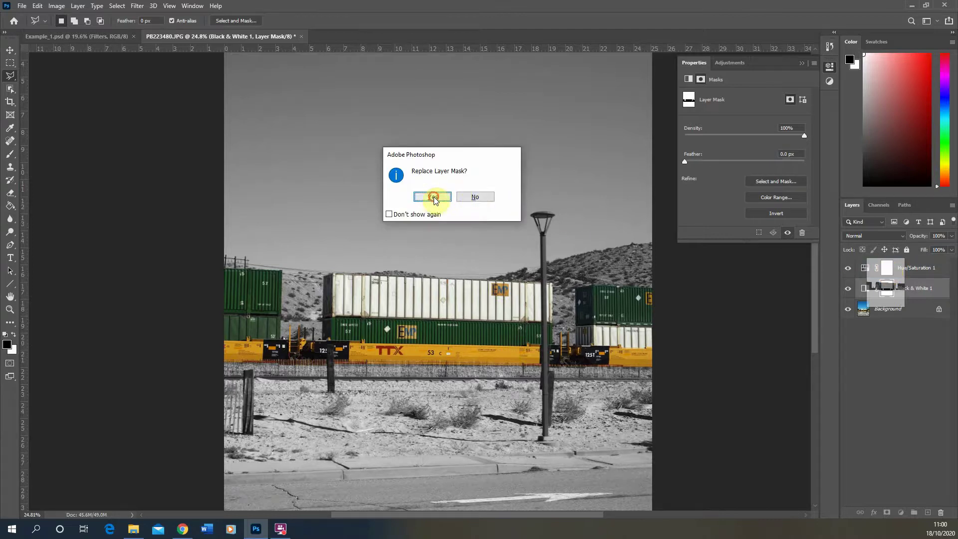
{"action": "left_click", "coordinate": [433, 198]}
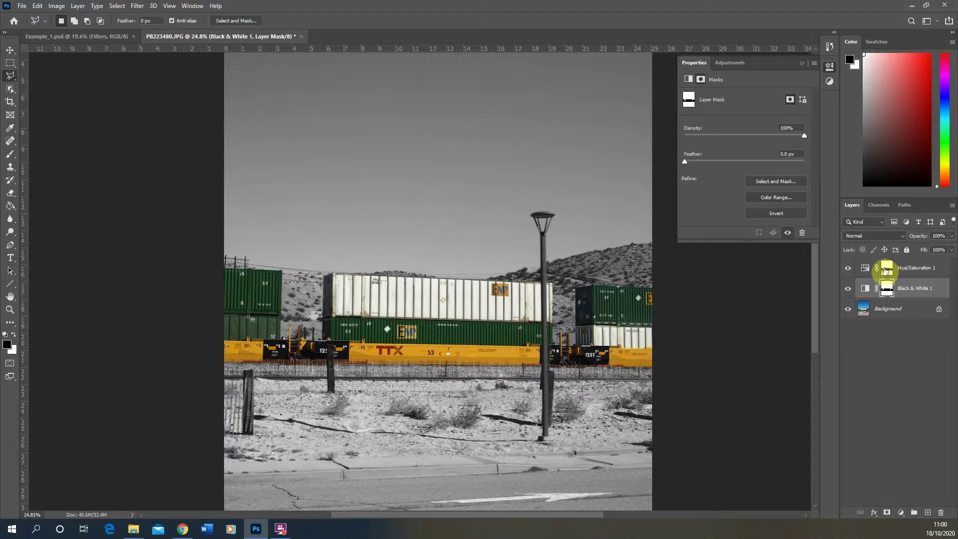
{"action": "left_click", "coordinate": [887, 271]}
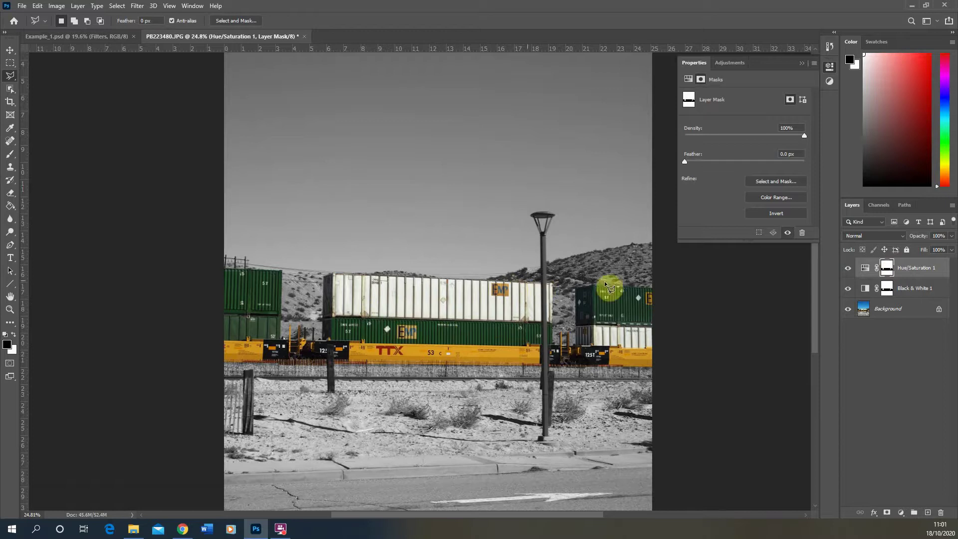
Invert the Hue/Saturation 1 mask onto the train and set Saturation +8, Lightness +2 with Colorize off.
{"action": "key", "text": "ctrl+i"}
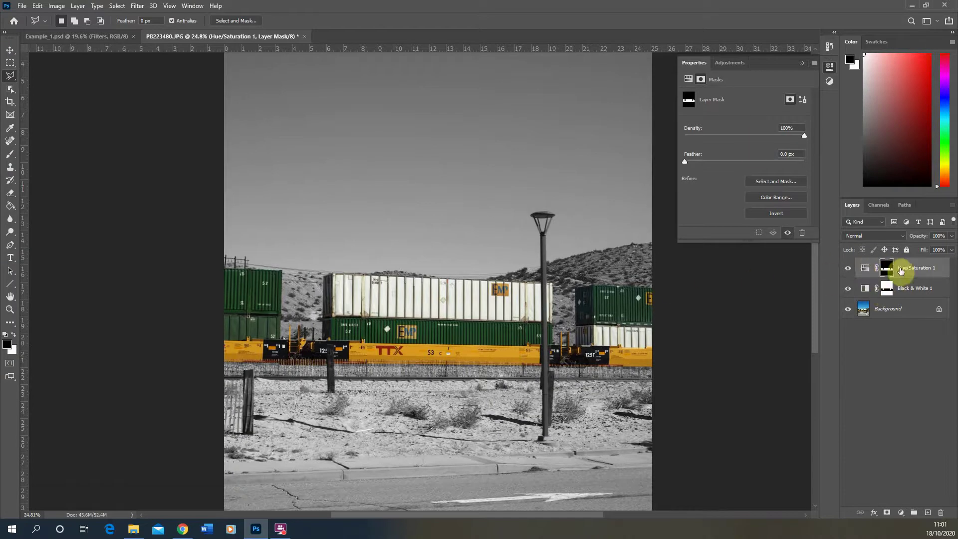
{"action": "left_click", "coordinate": [864, 272]}
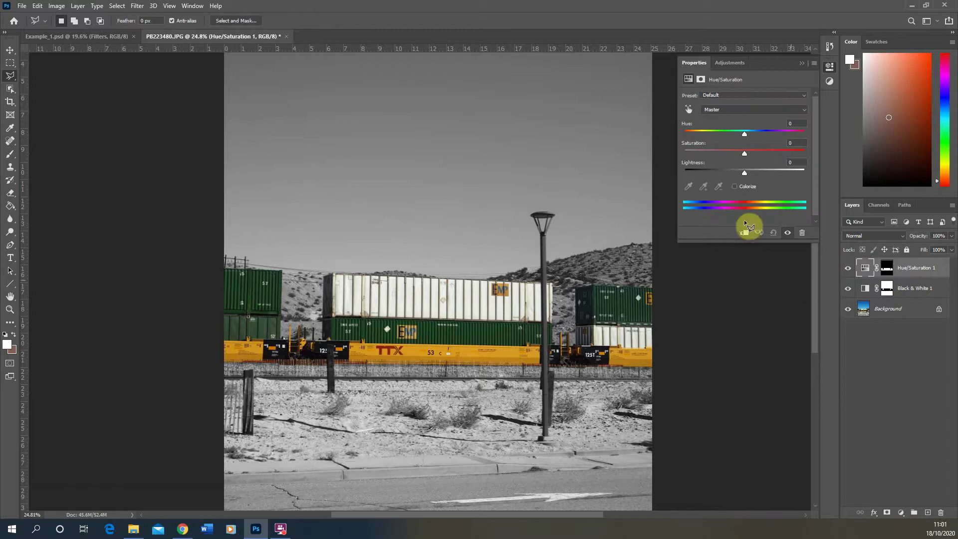
{"action": "left_click_drag", "start_coordinate": [748, 155], "coordinate": [689, 133]}
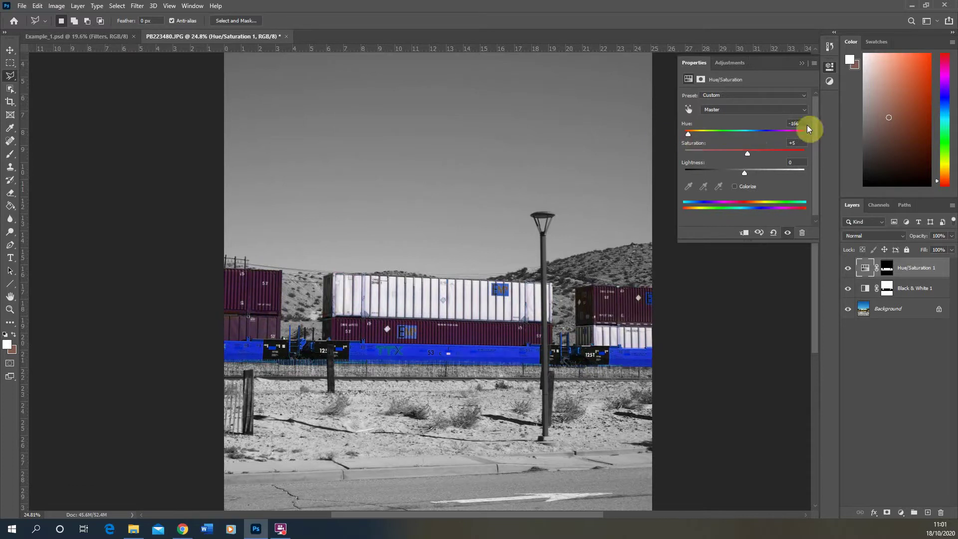
{"action": "type", "text": "0"}
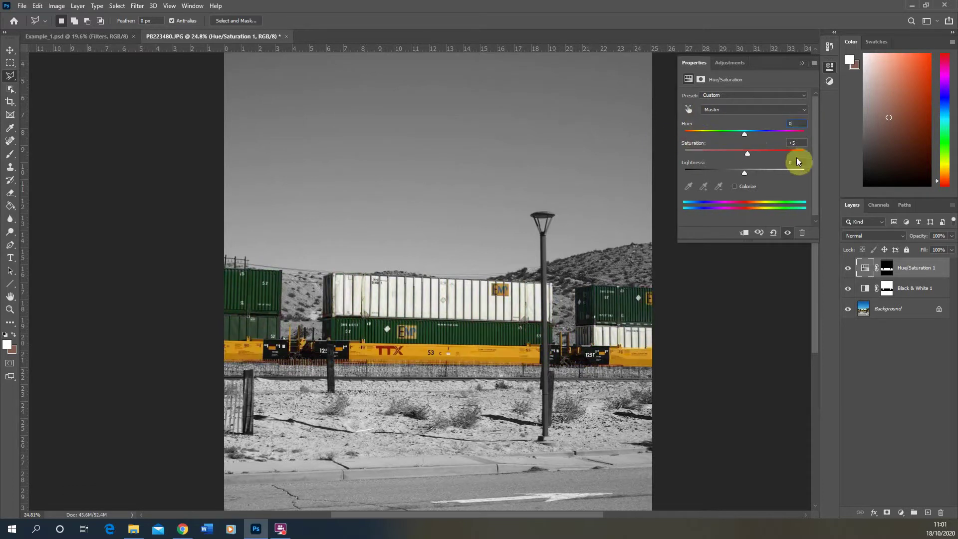
{"action": "left_click", "coordinate": [735, 187]}
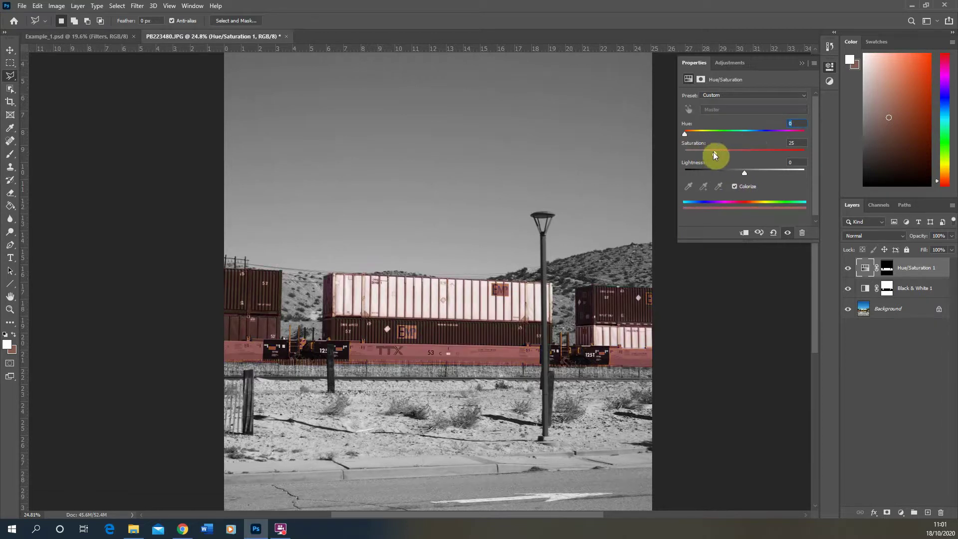
{"action": "left_click_drag", "start_coordinate": [714, 151], "coordinate": [736, 154]}
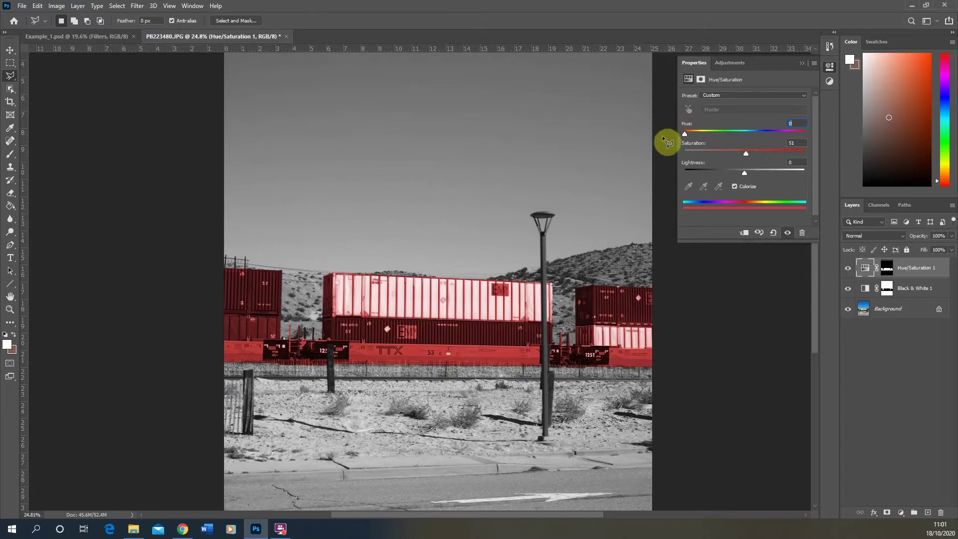
{"action": "left_click_drag", "start_coordinate": [687, 133], "coordinate": [764, 148]}
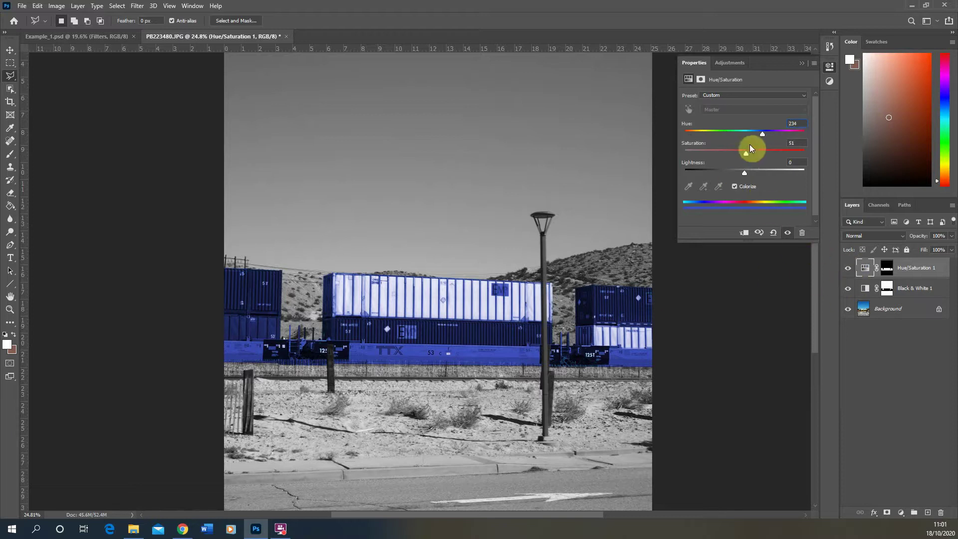
{"action": "left_click", "coordinate": [735, 187]}
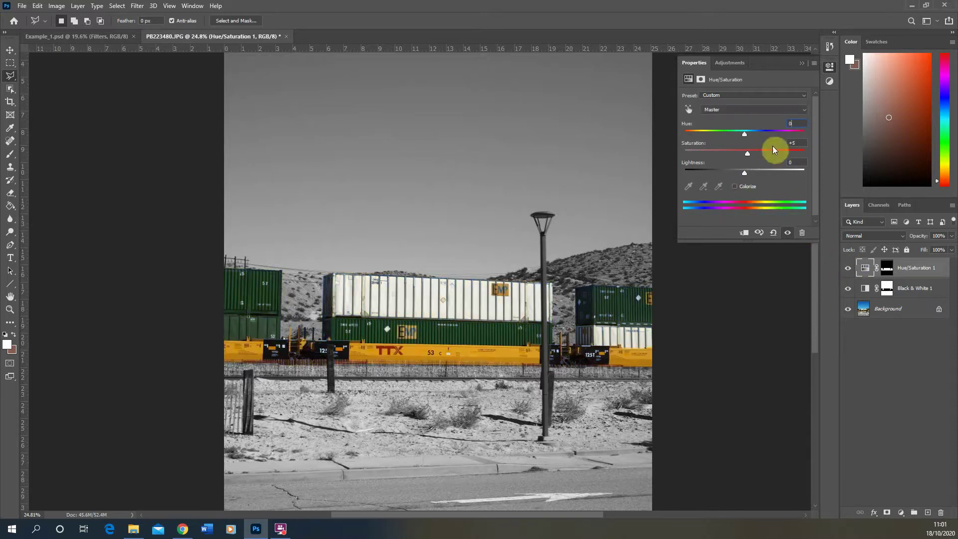
{"action": "left_click_drag", "start_coordinate": [774, 148], "coordinate": [750, 153]}
{"action": "left_click_drag", "start_coordinate": [744, 173], "coordinate": [750, 173]}
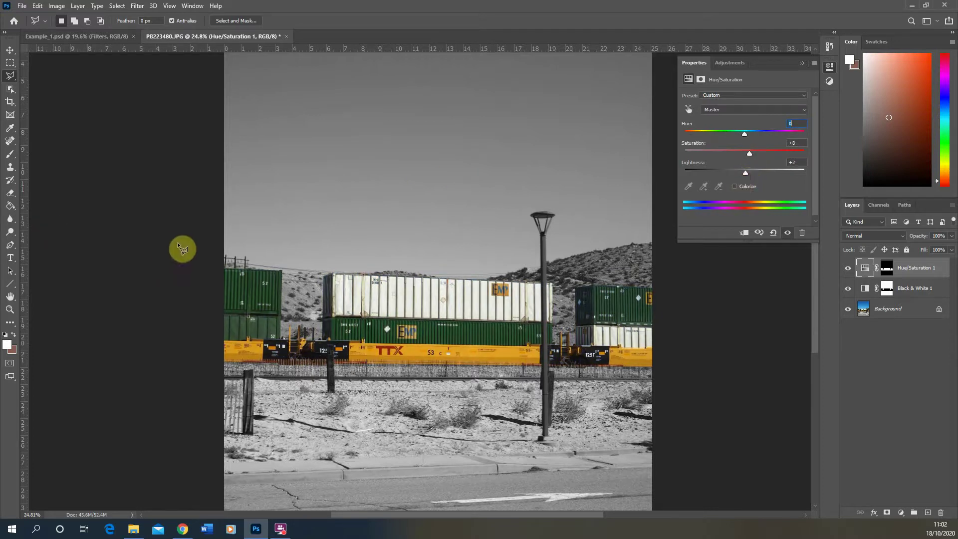
Collapse the adjustment properties and zoom around to check that only the green containers and yellow wagons keep colour.
{"action": "left_click", "coordinate": [802, 63]}
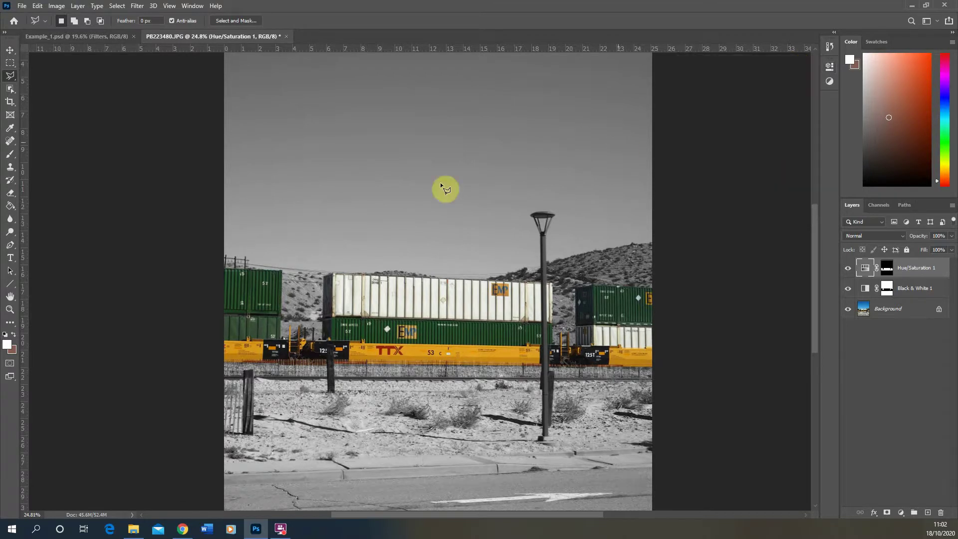
{"action": "scroll", "coordinate": [390, 369], "scroll_direction": "down", "scroll_amount": 1}
{"action": "scroll", "coordinate": [303, 402], "scroll_direction": "up", "scroll_amount": 5}
{"action": "scroll", "coordinate": [369, 290], "scroll_direction": "down", "scroll_amount": 1}
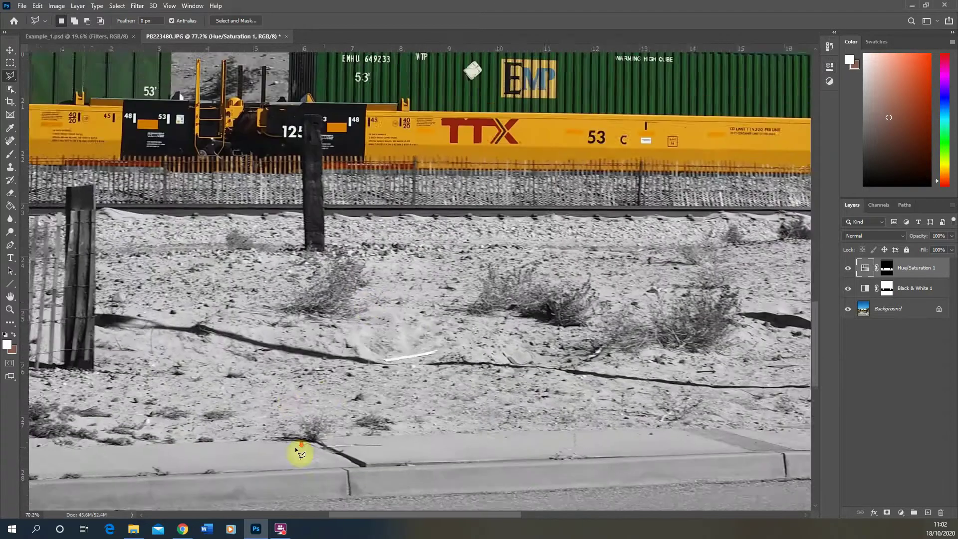
{"action": "scroll", "coordinate": [300, 454], "scroll_direction": "down", "scroll_amount": 1}
{"action": "scroll", "coordinate": [315, 325], "scroll_direction": "down", "scroll_amount": 1}
{"action": "scroll", "coordinate": [300, 285], "scroll_direction": "down", "scroll_amount": 1}
{"action": "scroll", "coordinate": [305, 150], "scroll_direction": "up", "scroll_amount": 2}
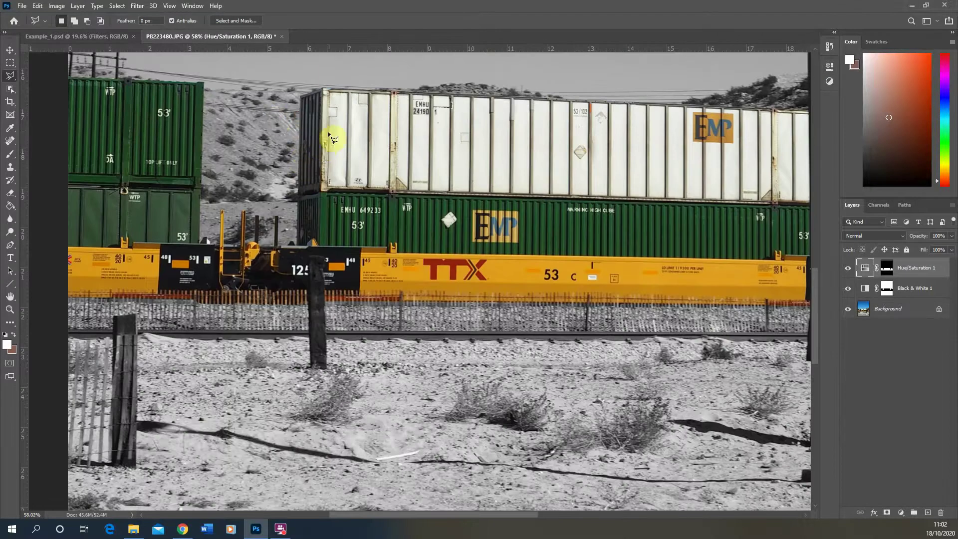
{"action": "scroll", "coordinate": [701, 154], "scroll_direction": "down", "scroll_amount": 1}
{"action": "scroll", "coordinate": [717, 257], "scroll_direction": "up", "scroll_amount": 3}
{"action": "scroll", "coordinate": [574, 189], "scroll_direction": "up", "scroll_amount": 1}
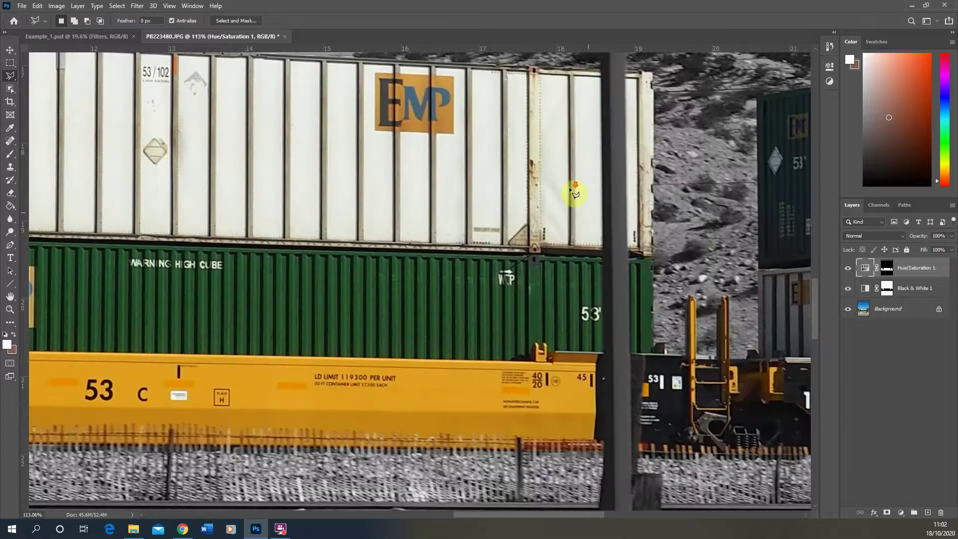
{"action": "scroll", "coordinate": [615, 266], "scroll_direction": "down", "scroll_amount": 2}
{"action": "scroll", "coordinate": [615, 266], "scroll_direction": "down", "scroll_amount": 2}
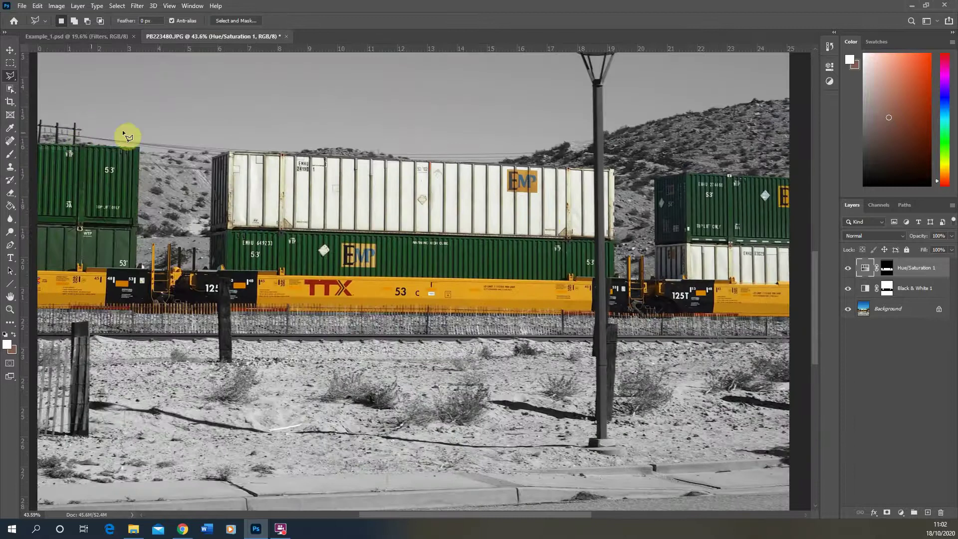
{"action": "scroll", "coordinate": [320, 224], "scroll_direction": "down", "scroll_amount": 3}
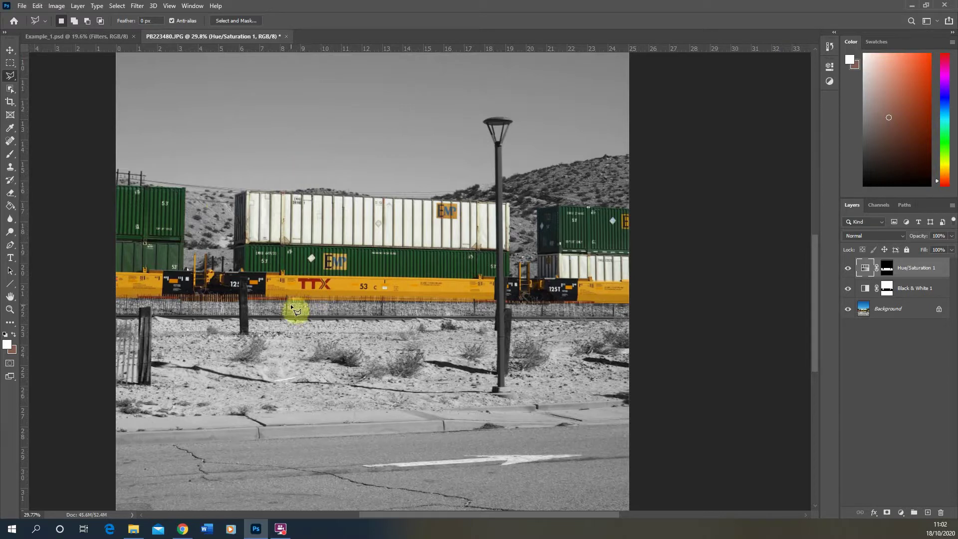
Add a new layer group named 'Filters' above the Background layer.
{"action": "left_click", "coordinate": [911, 313]}
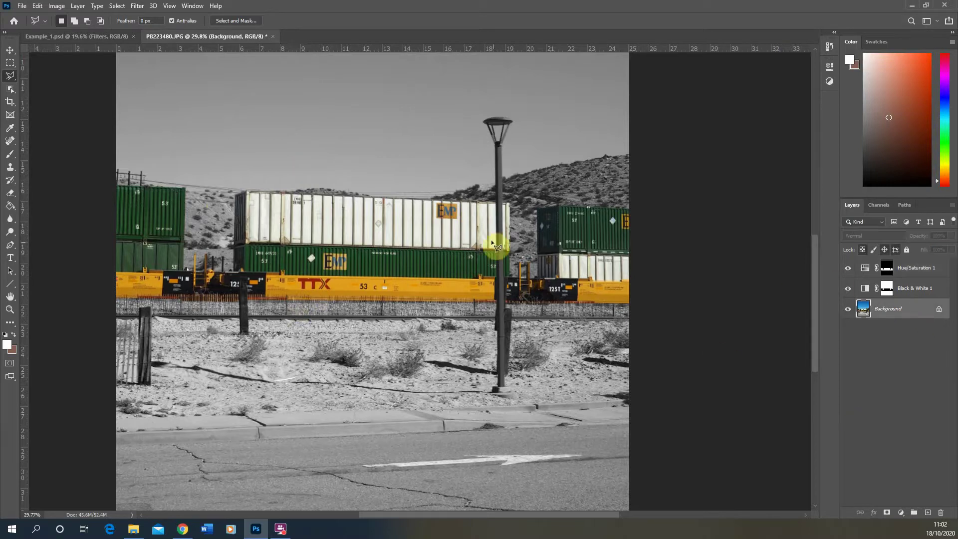
{"action": "left_click", "coordinate": [914, 513]}
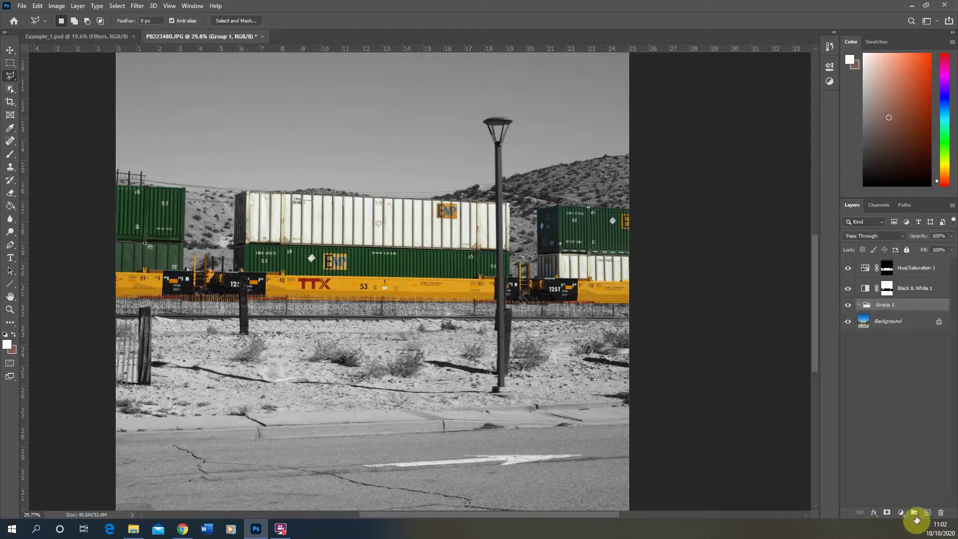
{"action": "double_click", "coordinate": [890, 306]}
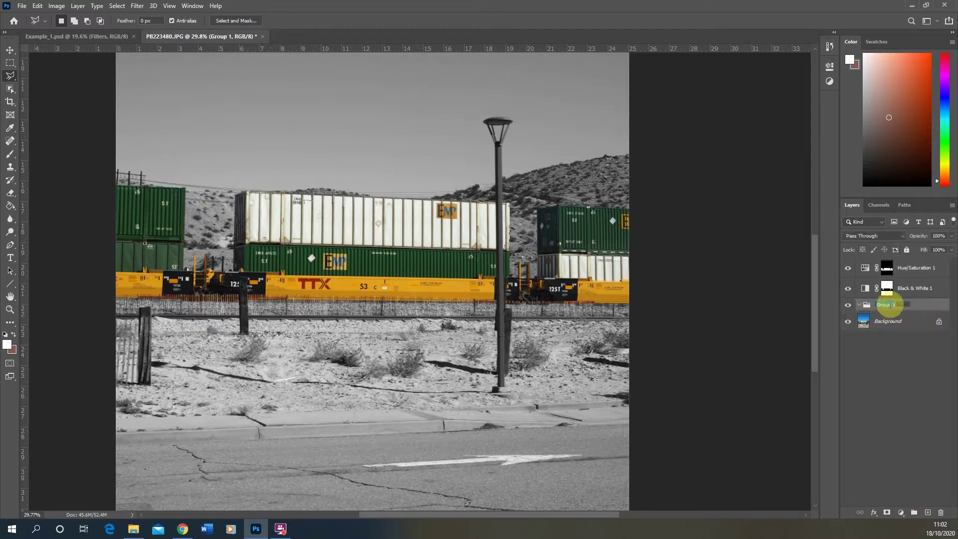
{"action": "type", "text": "Filters"}
{"action": "left_click", "coordinate": [894, 415]}
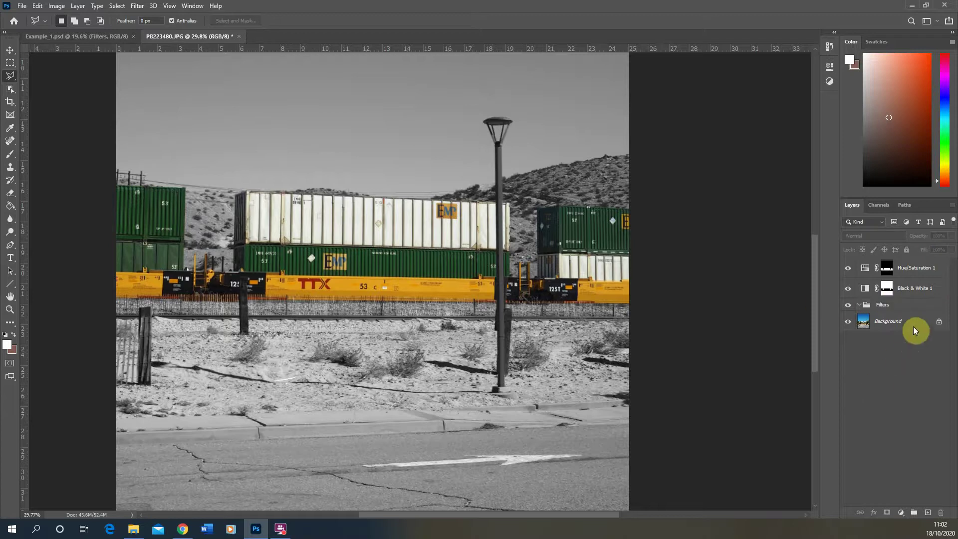
Unlock the Background so it becomes the editable Layer 0.
{"action": "left_click", "coordinate": [889, 321]}
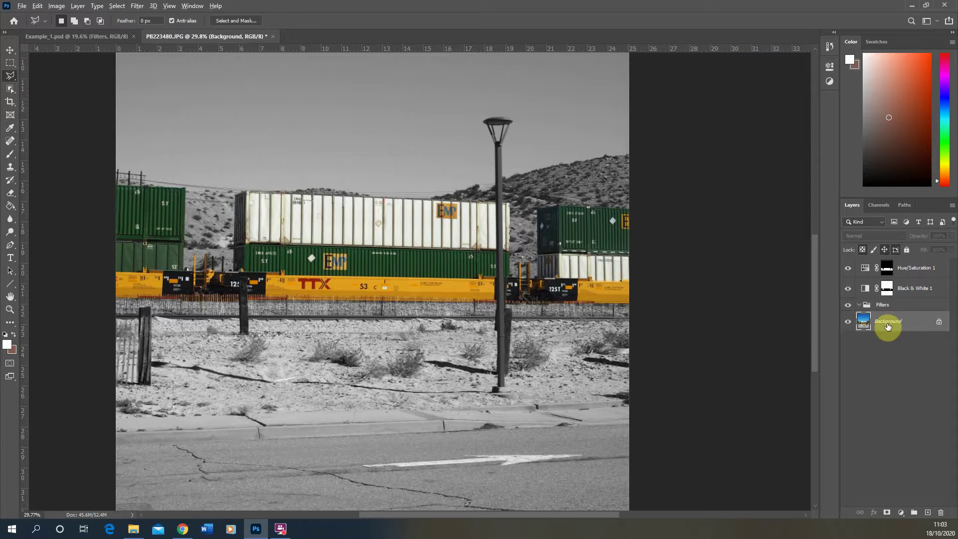
{"action": "mouse_move", "coordinate": [888, 326]}
{"action": "left_mouse_down"}
{"action": "mouse_move", "coordinate": [873, 303]}
{"action": "mouse_move", "coordinate": [905, 317]}
{"action": "mouse_move", "coordinate": [866, 313]}
{"action": "mouse_move", "coordinate": [885, 321]}
{"action": "mouse_move", "coordinate": [893, 314]}
{"action": "left_mouse_up"}
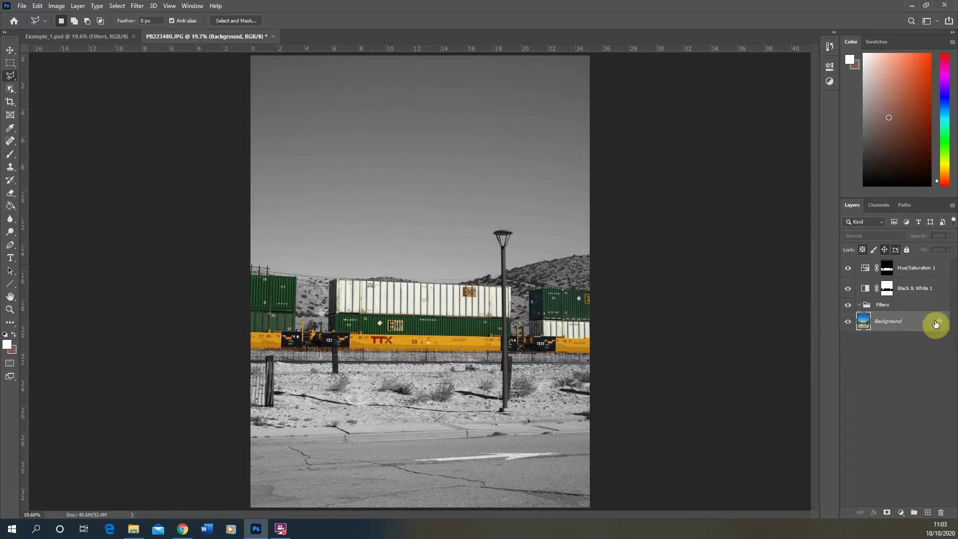
{"action": "left_click", "coordinate": [938, 323]}
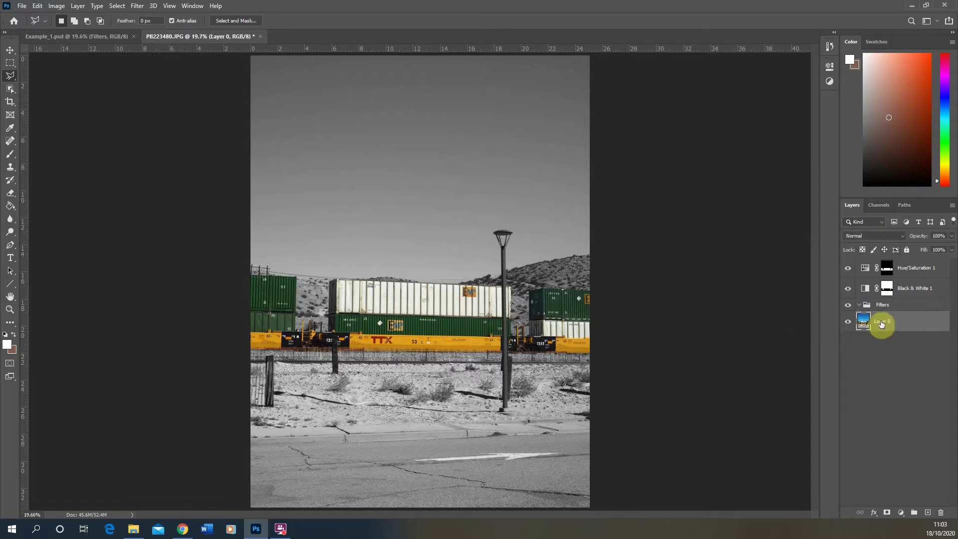
Duplicate Layer 0 into the Filters group as Layer 0 copy.
{"action": "left_click_drag", "start_coordinate": [884, 325], "coordinate": [881, 307]}
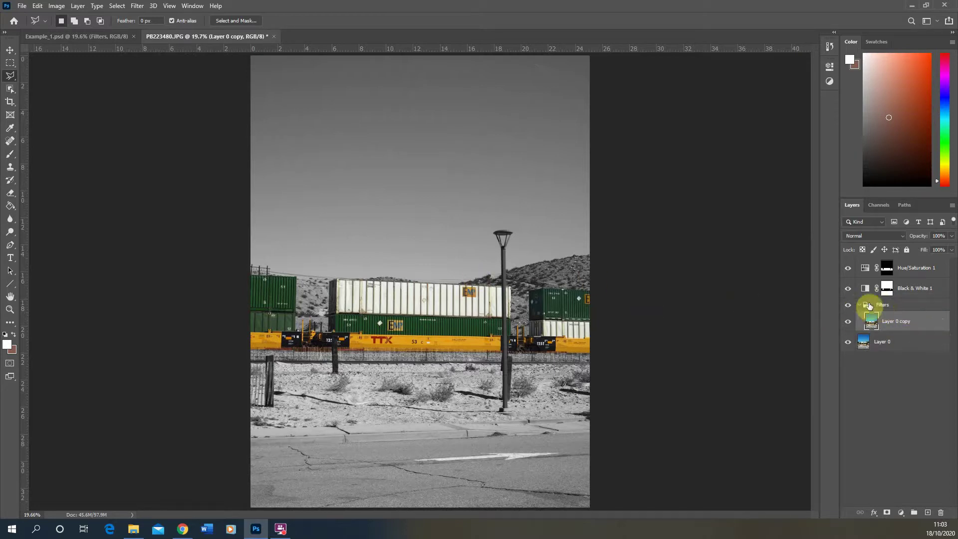
{"action": "scroll", "coordinate": [344, 317], "scroll_direction": "up", "scroll_amount": 5}
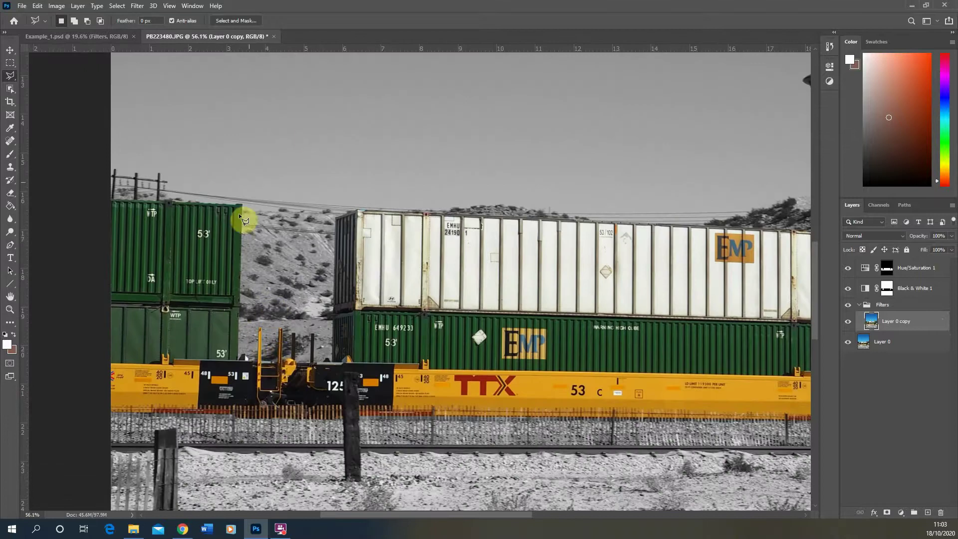
{"action": "left_click_drag", "start_coordinate": [239, 214], "coordinate": [381, 352]}
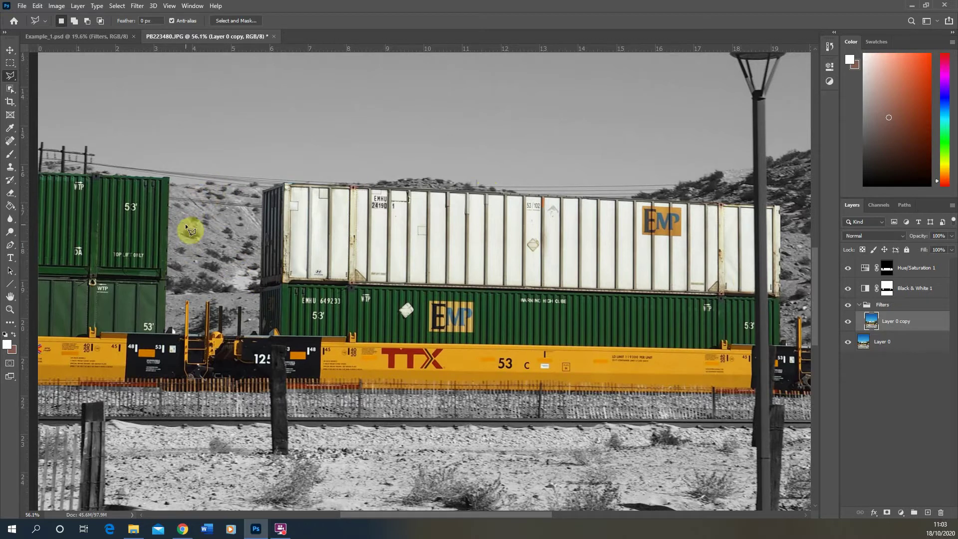
Alt-copy the Black & White 1 mask onto the Filters group, then select Layer 0 copy and fit the image on screen.
{"action": "left_click", "coordinate": [887, 288]}
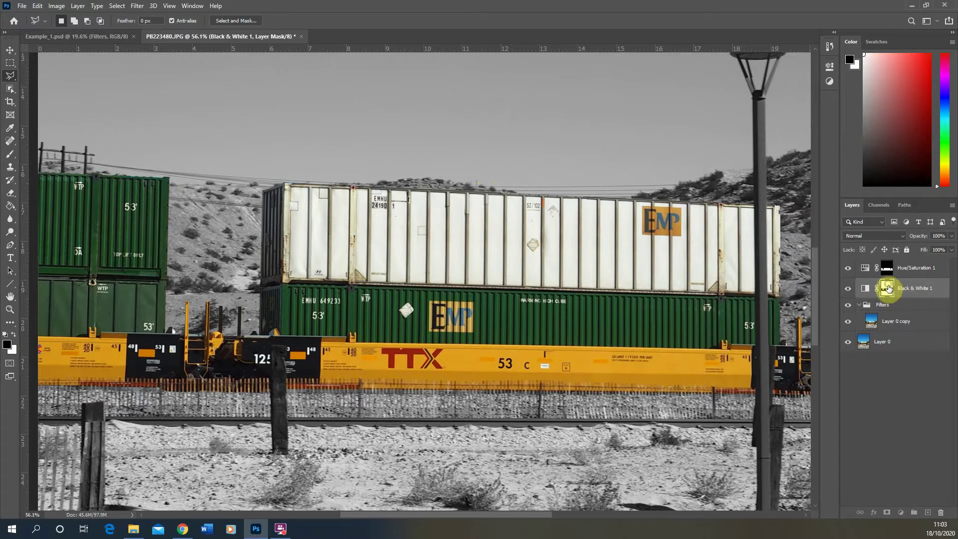
{"action": "left_click_drag", "start_coordinate": [891, 291], "coordinate": [886, 310]}
{"action": "left_click", "coordinate": [901, 328]}
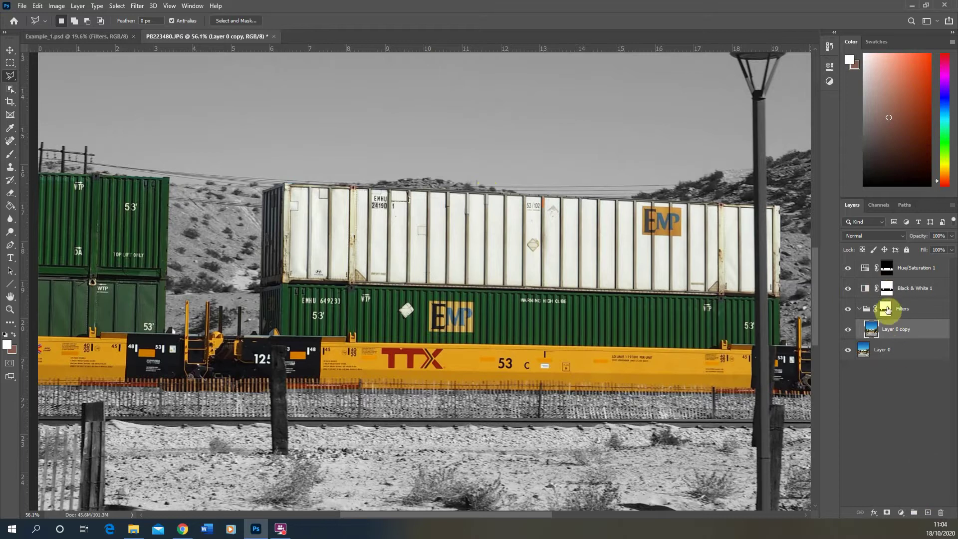
{"action": "key", "text": "ctrl+0"}
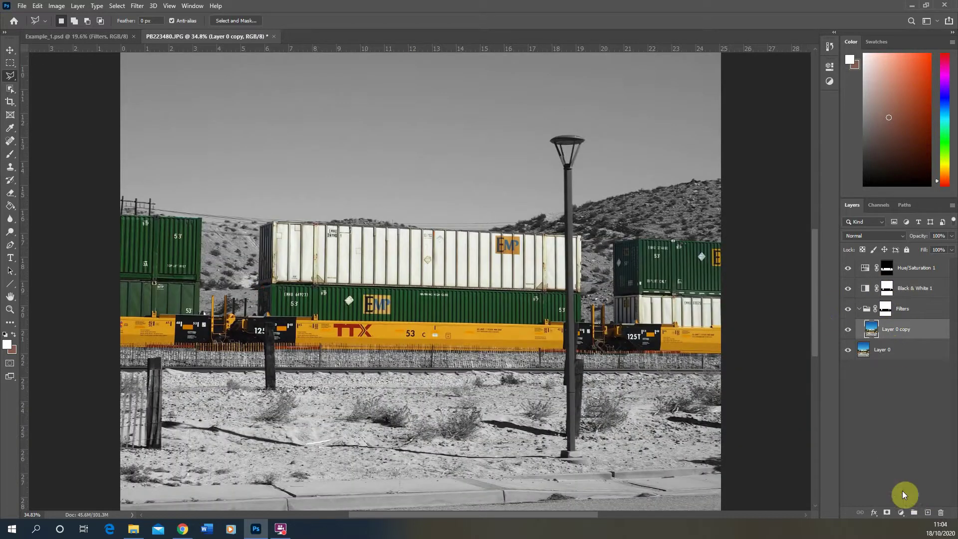
{"action": "left_click", "coordinate": [921, 513]}
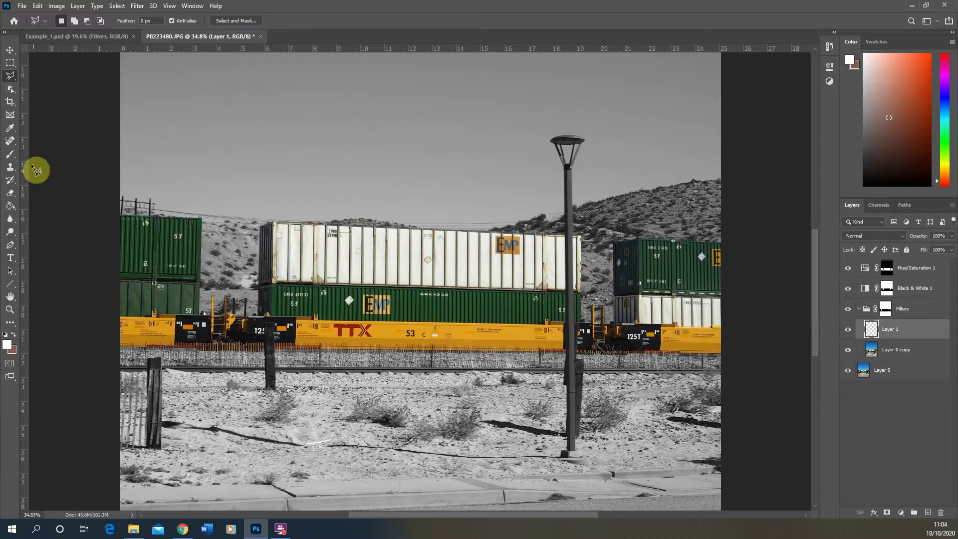
{"action": "left_click", "coordinate": [10, 155]}
{"action": "left_click", "coordinate": [13, 335]}
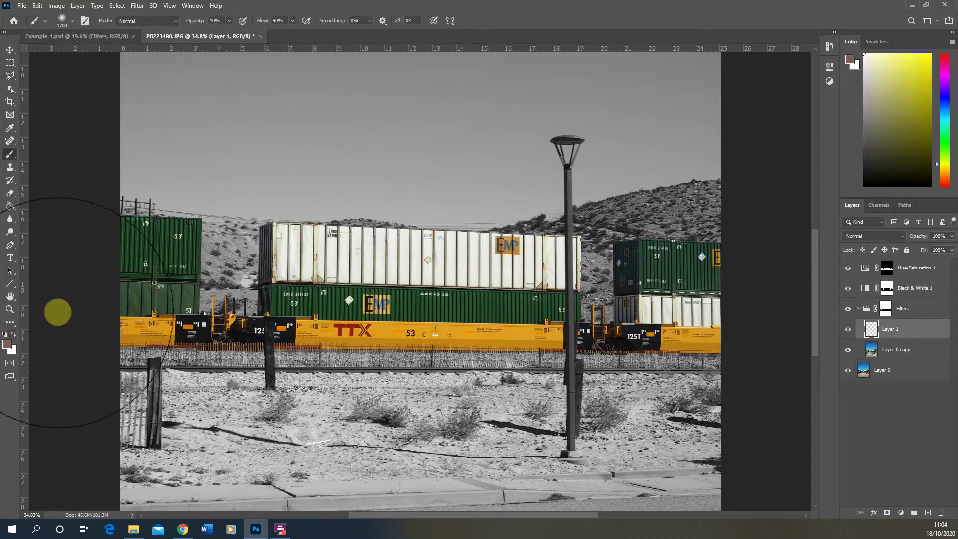
{"action": "mouse_move", "coordinate": [210, 194]}
{"action": "left_mouse_down"}
{"action": "mouse_move", "coordinate": [265, 217]}
{"action": "mouse_move", "coordinate": [232, 221]}
{"action": "mouse_move", "coordinate": [297, 292]}
{"action": "mouse_move", "coordinate": [277, 438]}
{"action": "mouse_move", "coordinate": [426, 330]}
{"action": "mouse_move", "coordinate": [364, 195]}
{"action": "mouse_move", "coordinate": [262, 246]}
{"action": "mouse_move", "coordinate": [271, 281]}
{"action": "mouse_move", "coordinate": [445, 304]}
{"action": "left_mouse_up"}
{"action": "key", "text": "0"}
{"action": "scroll", "coordinate": [273, 284], "scroll_direction": "down", "scroll_amount": 2}
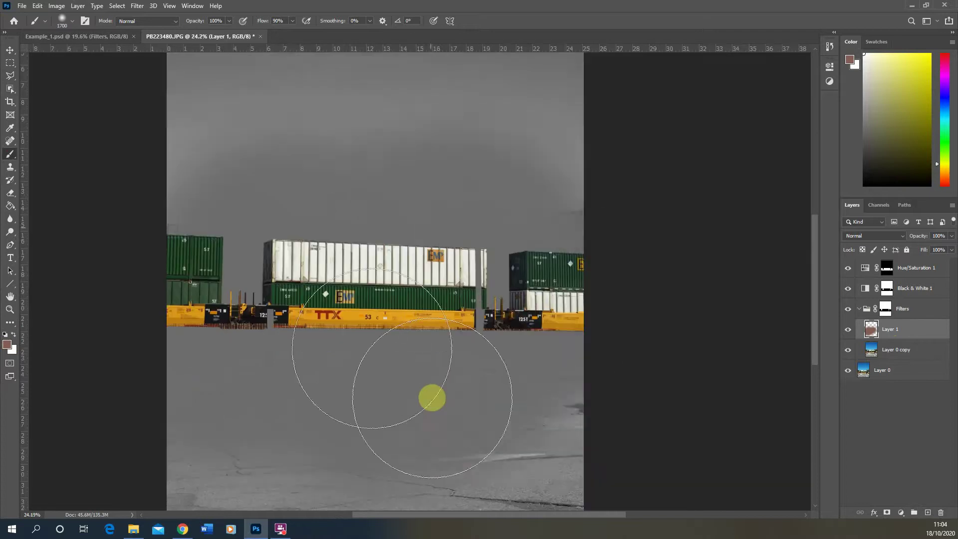
{"action": "mouse_move", "coordinate": [432, 398]}
{"action": "left_mouse_down"}
{"action": "mouse_move", "coordinate": [497, 402]}
{"action": "mouse_move", "coordinate": [293, 336]}
{"action": "left_mouse_up"}
{"action": "left_click", "coordinate": [887, 311]}
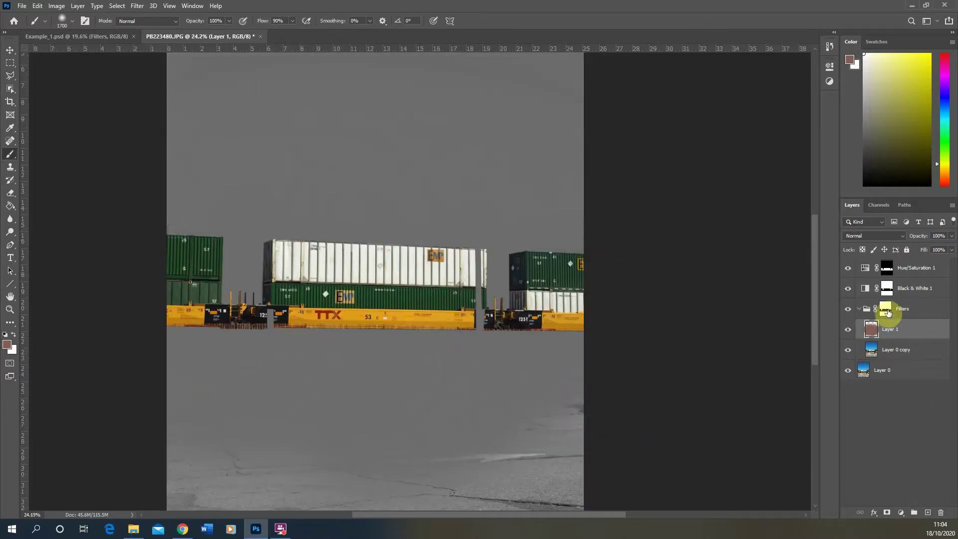
{"action": "key", "text": "ctrl+z"}
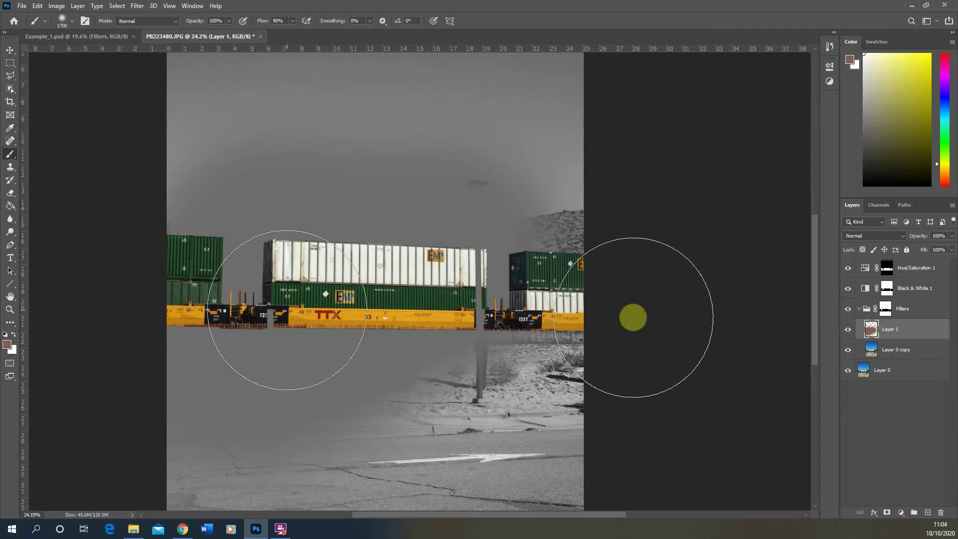
{"action": "key", "text": "ctrl+z"}
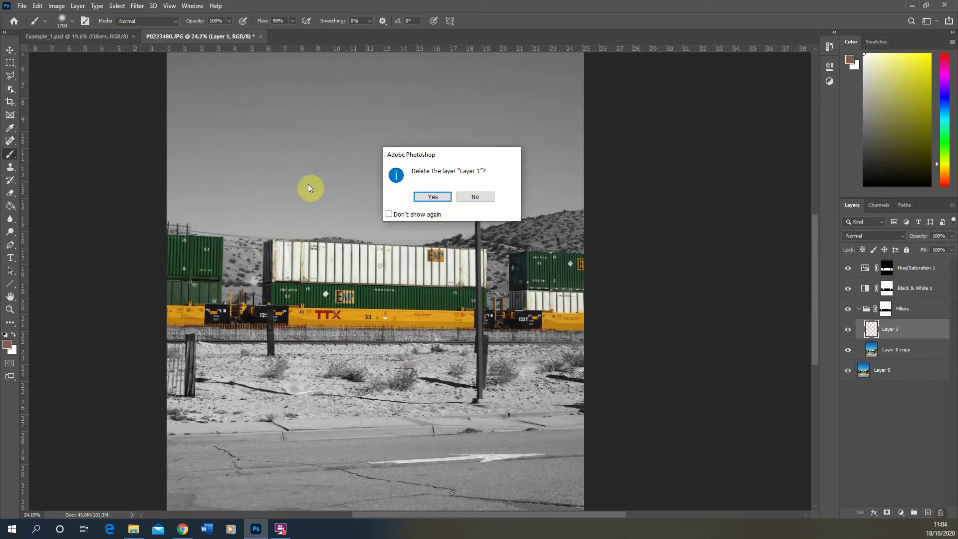
{"action": "left_click", "coordinate": [432, 199]}
Open the Oil Paint filter for Layer 0 copy from the Filter menu.
{"action": "left_click", "coordinate": [10, 62]}
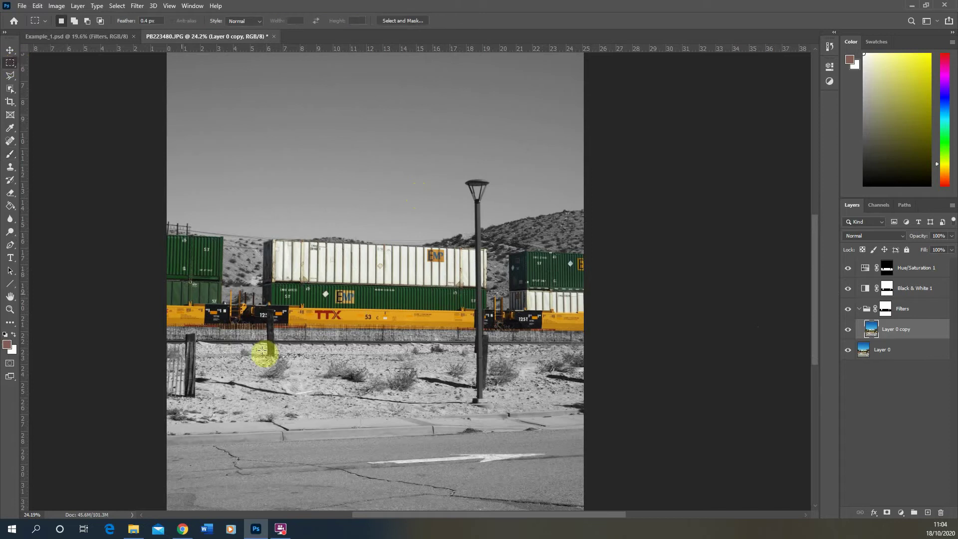
{"action": "scroll", "coordinate": [263, 353], "scroll_direction": "up", "scroll_amount": 5}
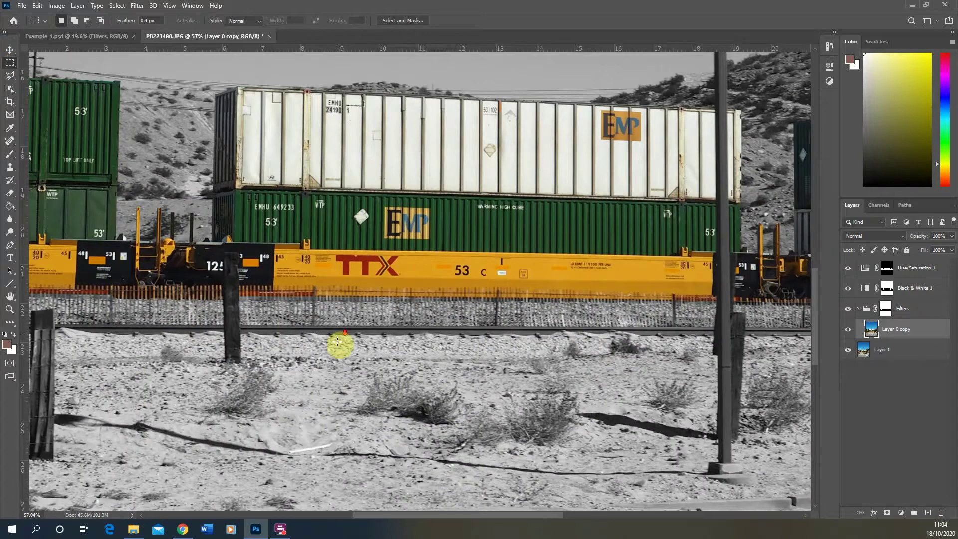
{"action": "scroll", "coordinate": [340, 345], "scroll_direction": "down", "scroll_amount": 2}
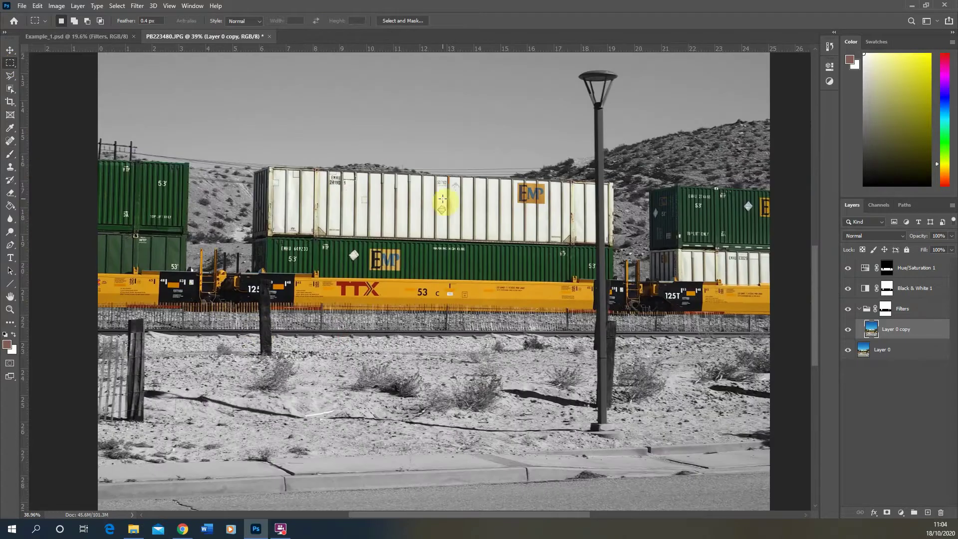
{"action": "left_click", "coordinate": [142, 7]}
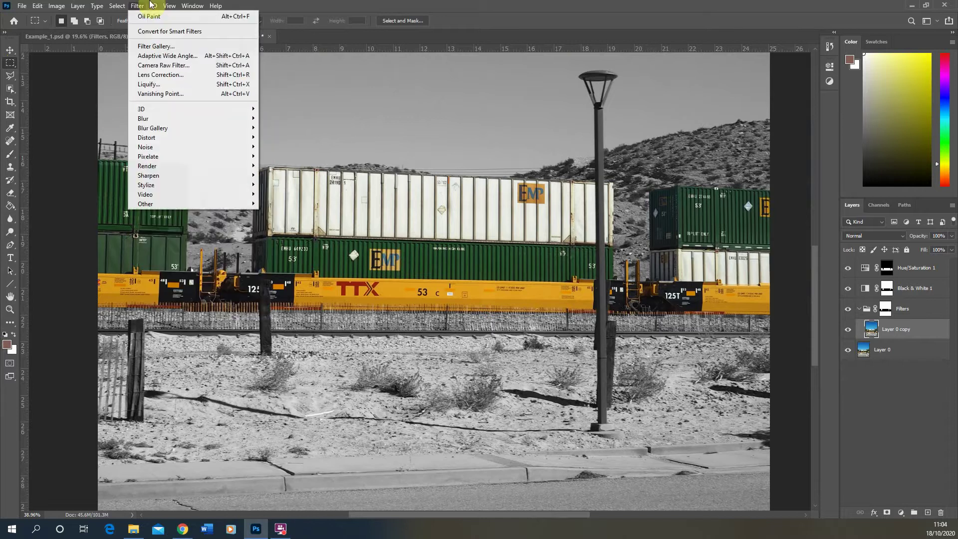
{"action": "mouse_move", "coordinate": [154, 189]}
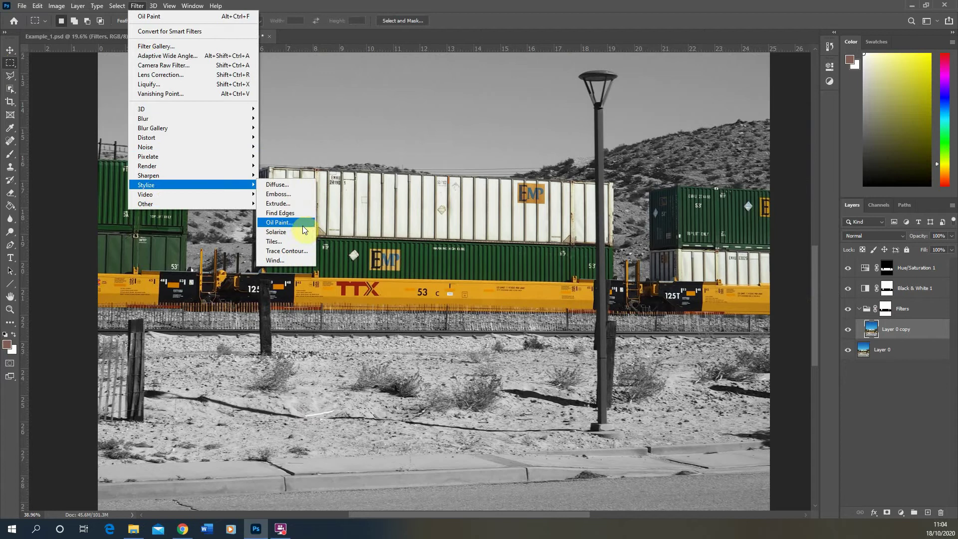
{"action": "left_click", "coordinate": [287, 222]}
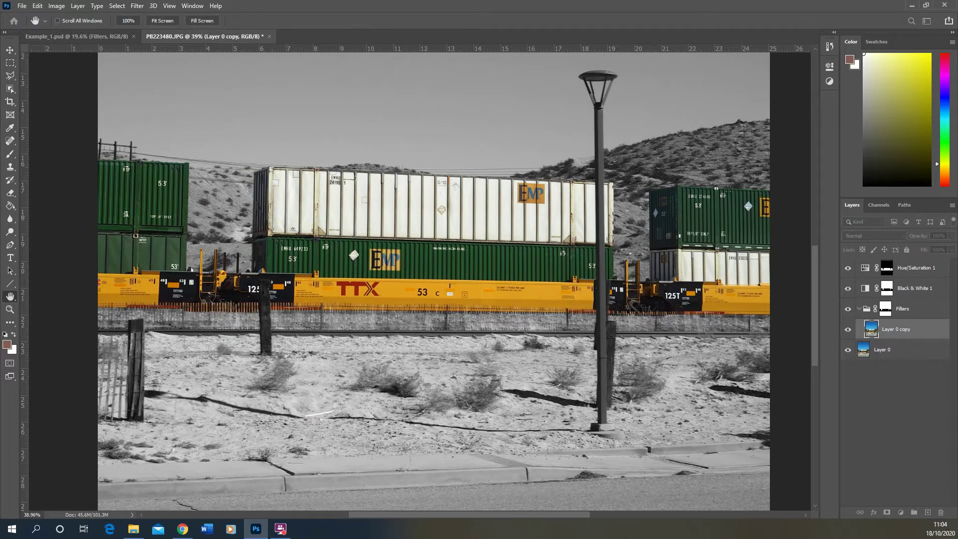
Zoom the Oil Paint preview out to the whole photo, then back in to 50%.
{"action": "left_click_drag", "start_coordinate": [203, 100], "coordinate": [293, 117]}
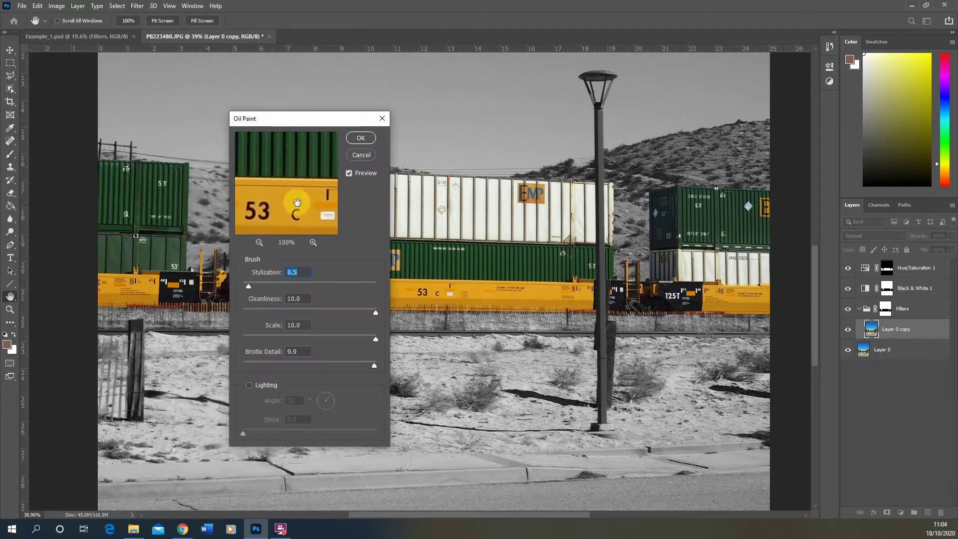
{"action": "left_click", "coordinate": [258, 242]}
{"action": "left_click", "coordinate": [259, 243]}
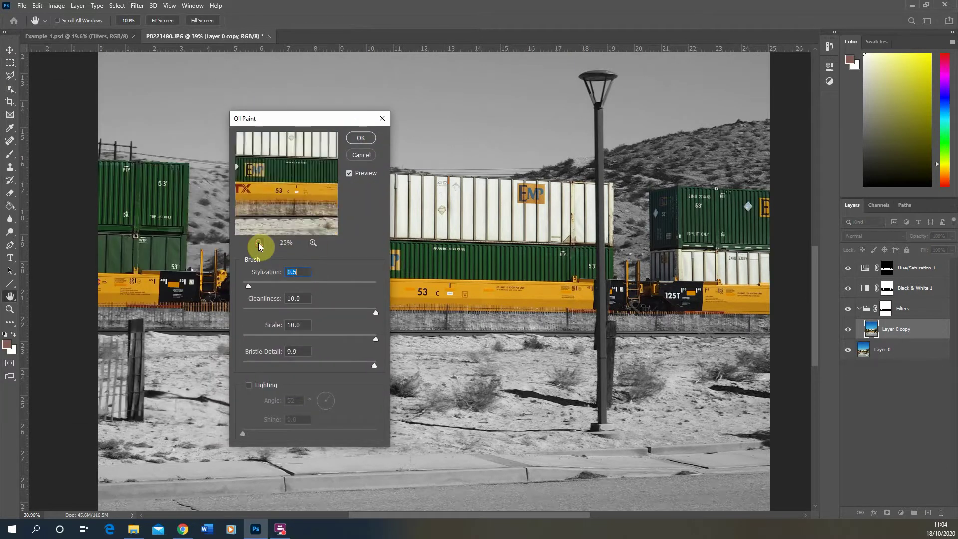
{"action": "left_click", "coordinate": [259, 243]}
{"action": "left_click", "coordinate": [259, 242]}
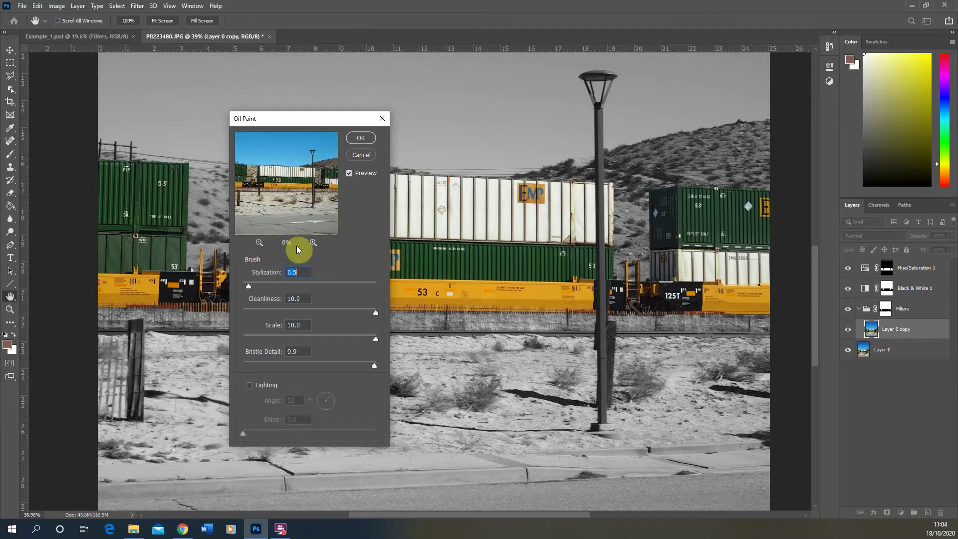
{"action": "left_click", "coordinate": [316, 244]}
{"action": "left_click", "coordinate": [313, 242]}
{"action": "left_click", "coordinate": [313, 243]}
{"action": "left_click", "coordinate": [313, 243]}
{"action": "left_click", "coordinate": [313, 243]}
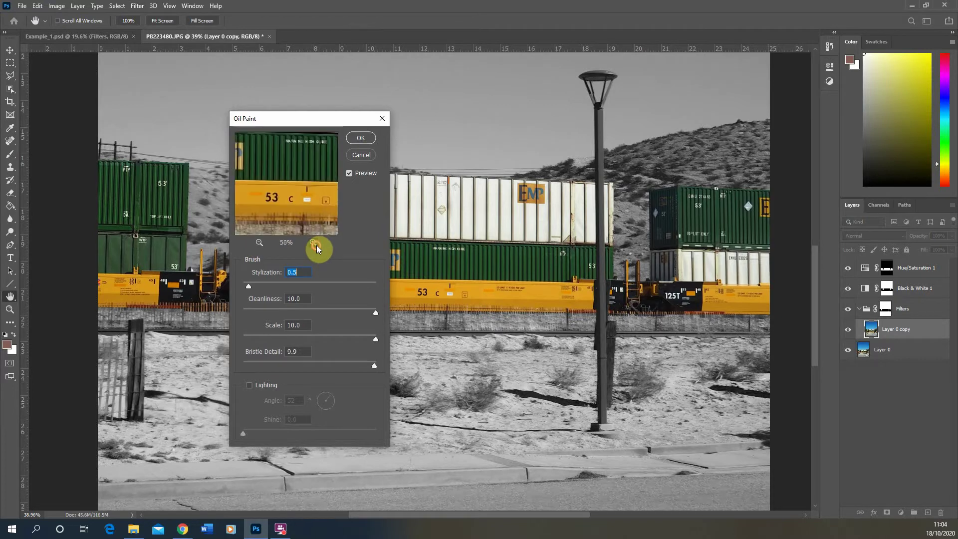
Apply Oil Paint to Layer 0 copy and zoom around to inspect the painted texture.
{"action": "left_click", "coordinate": [354, 140]}
{"action": "key", "text": "m"}
{"action": "scroll", "coordinate": [247, 364], "scroll_direction": "up", "scroll_amount": 5}
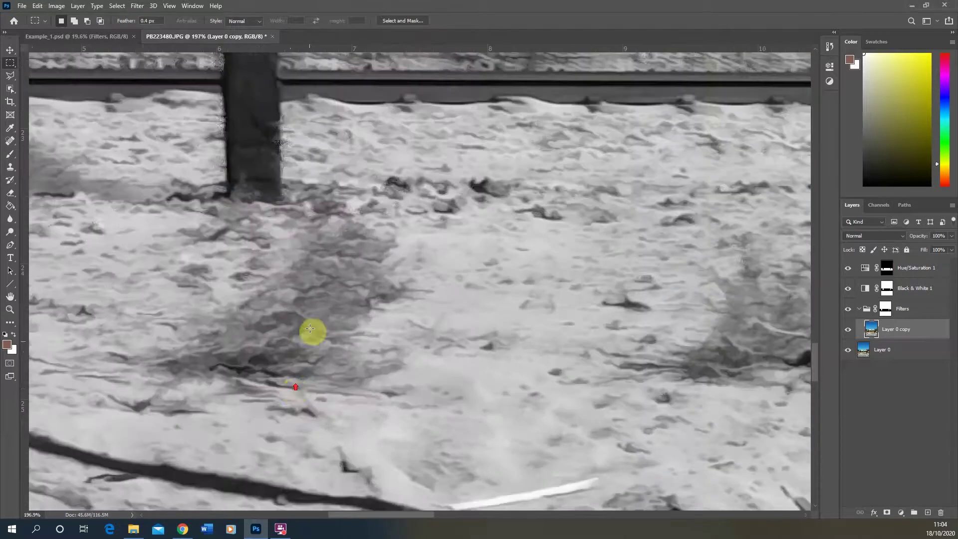
{"action": "scroll", "coordinate": [312, 331], "scroll_direction": "down", "scroll_amount": 2}
{"action": "scroll", "coordinate": [302, 314], "scroll_direction": "down", "scroll_amount": 1}
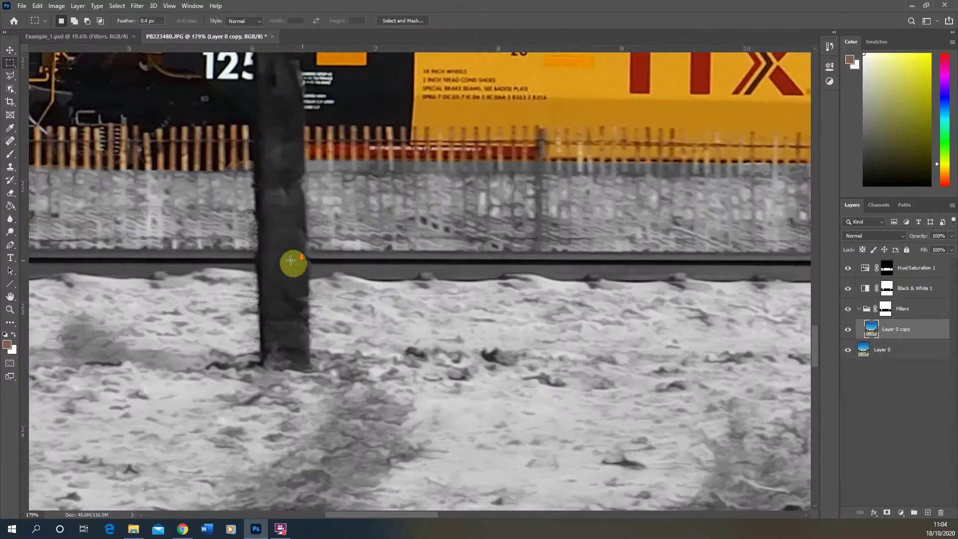
{"action": "scroll", "coordinate": [292, 261], "scroll_direction": "down", "scroll_amount": 3}
{"action": "scroll", "coordinate": [456, 453], "scroll_direction": "up", "scroll_amount": 3}
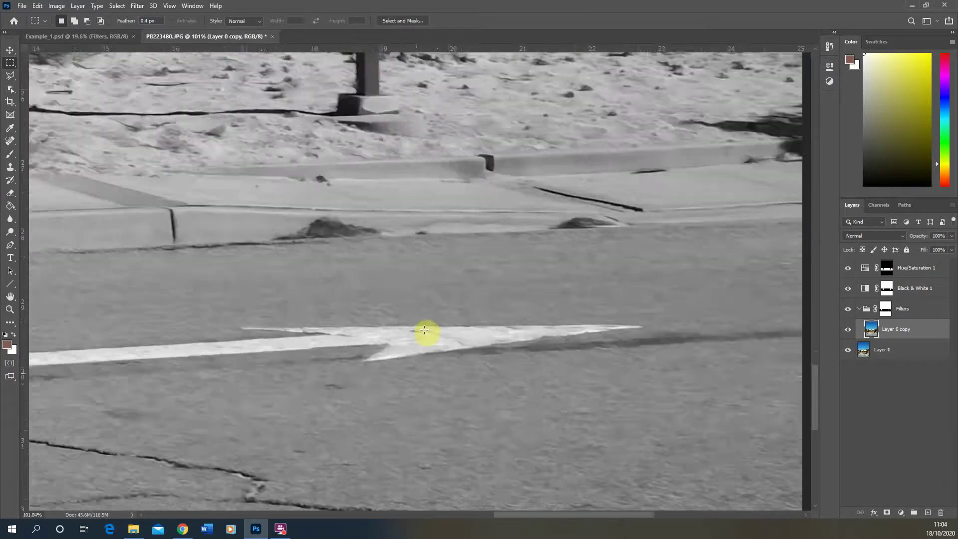
{"action": "scroll", "coordinate": [428, 336], "scroll_direction": "down", "scroll_amount": 4}
{"action": "scroll", "coordinate": [389, 129], "scroll_direction": "up", "scroll_amount": 5}
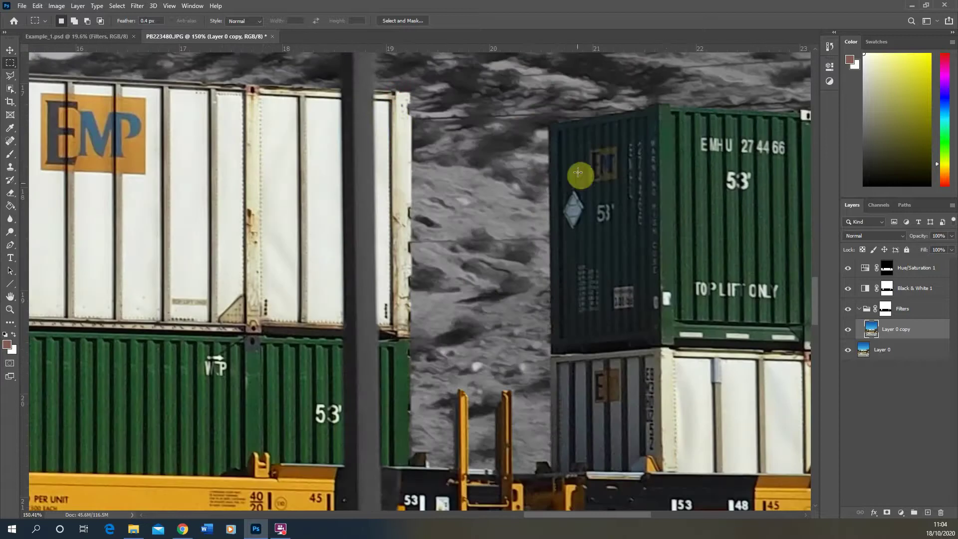
{"action": "scroll", "coordinate": [514, 382], "scroll_direction": "down", "scroll_amount": 4}
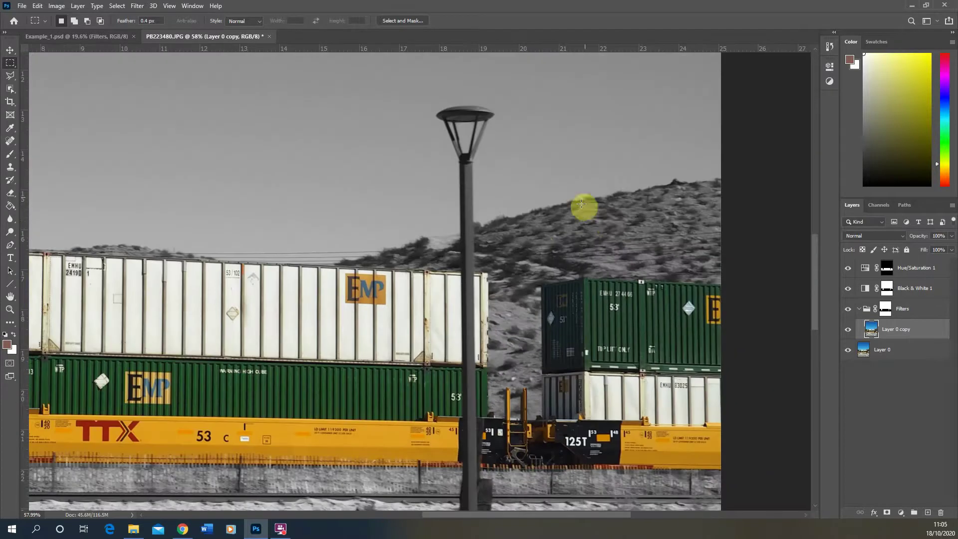
{"action": "scroll", "coordinate": [592, 257], "scroll_direction": "down", "scroll_amount": 2}
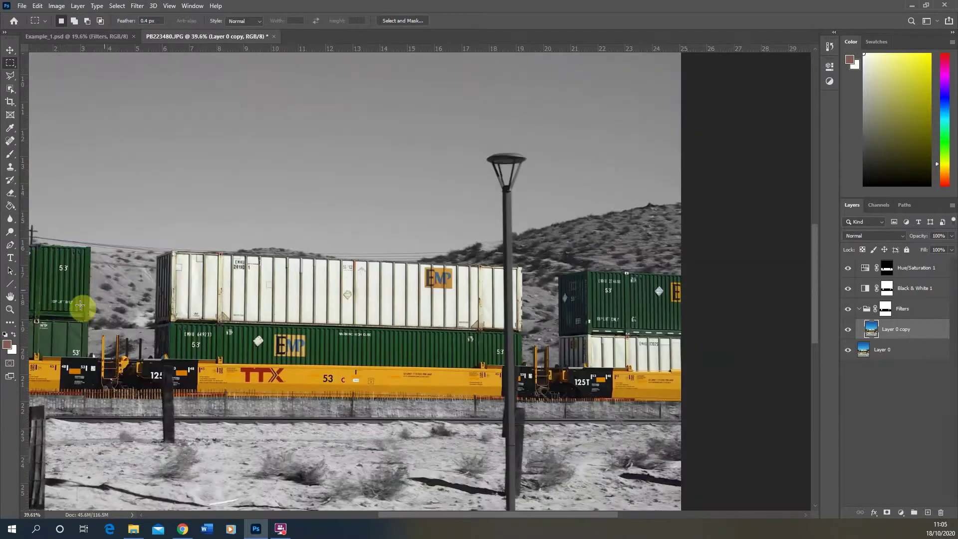
{"action": "scroll", "coordinate": [135, 297], "scroll_direction": "up", "scroll_amount": 5}
{"action": "scroll", "coordinate": [211, 249], "scroll_direction": "down", "scroll_amount": 4}
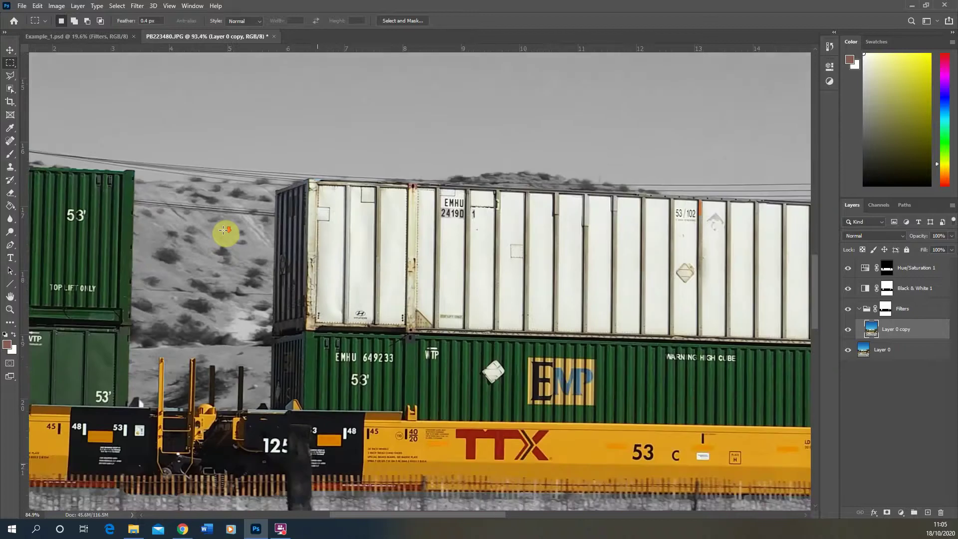
{"action": "scroll", "coordinate": [223, 228], "scroll_direction": "down", "scroll_amount": 1}
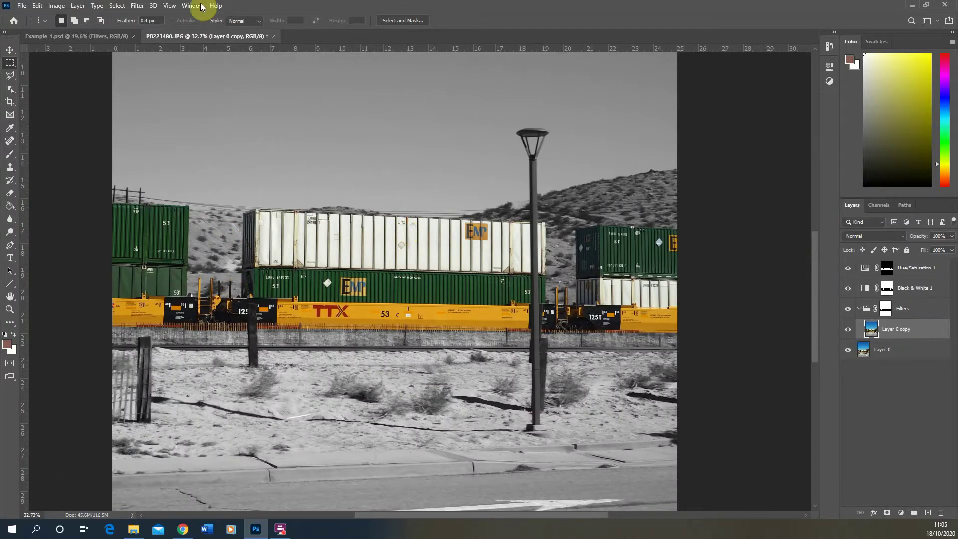
Apply Add Noise to Layer 0 copy at about 12%, Gaussian and Monochromatic.
{"action": "left_click", "coordinate": [138, 7]}
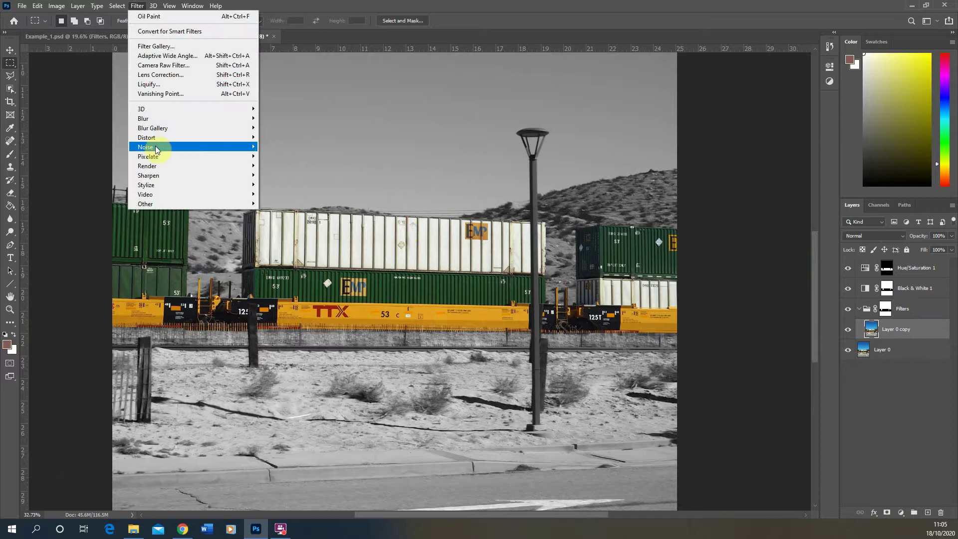
{"action": "mouse_move", "coordinate": [189, 147]}
{"action": "left_click", "coordinate": [272, 148]}
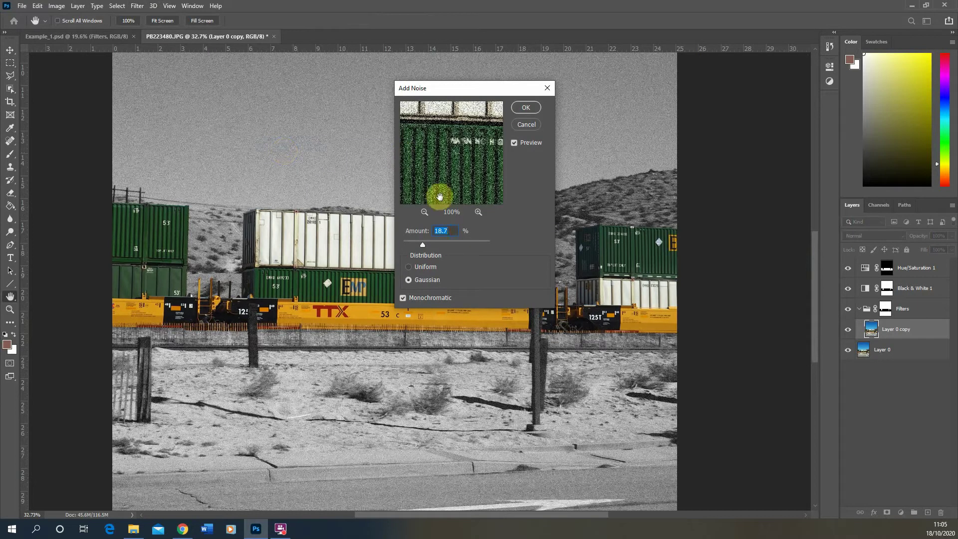
{"action": "left_click_drag", "start_coordinate": [419, 243], "coordinate": [415, 241]}
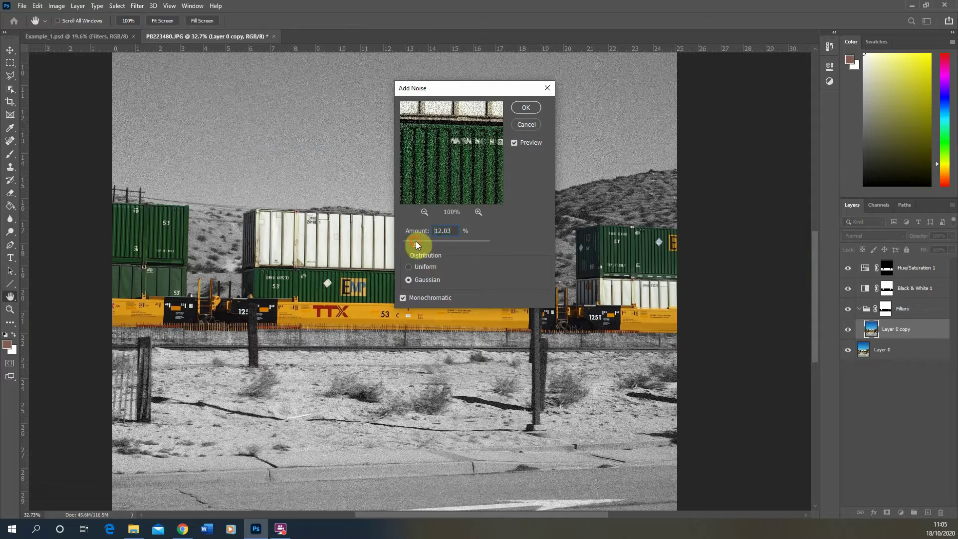
{"action": "left_click", "coordinate": [526, 108]}
{"action": "key", "text": "m"}
Zoom in and out to inspect the grainy noise on the painted photo.
{"action": "scroll", "coordinate": [551, 252], "scroll_direction": "down", "scroll_amount": 3}
{"action": "scroll", "coordinate": [246, 359], "scroll_direction": "up", "scroll_amount": 10}
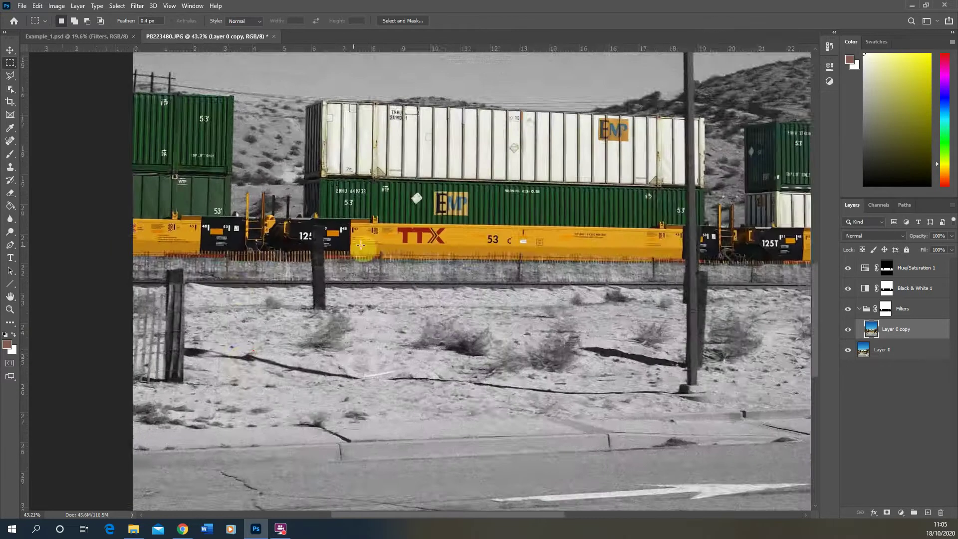
{"action": "scroll", "coordinate": [264, 218], "scroll_direction": "up", "scroll_amount": 1}
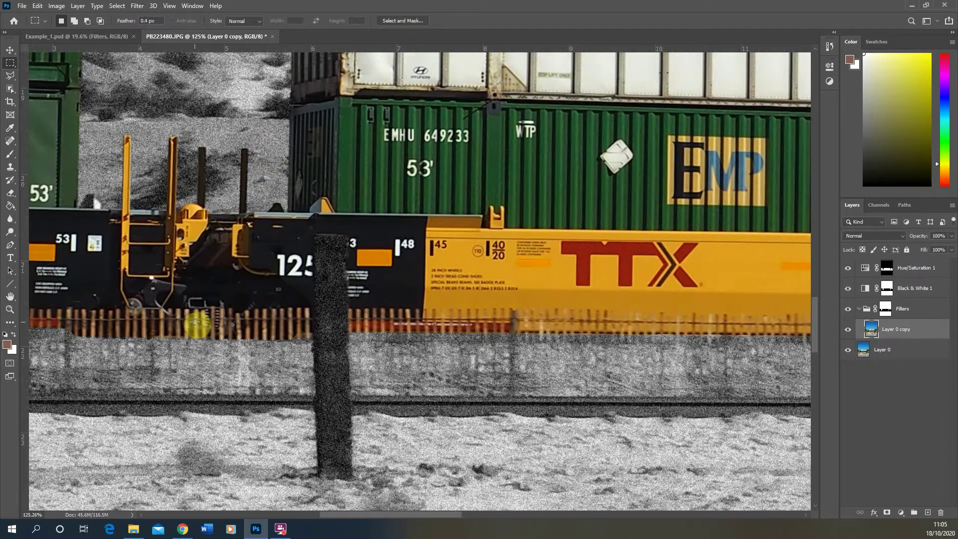
{"action": "scroll", "coordinate": [220, 319], "scroll_direction": "down", "scroll_amount": 3}
{"action": "scroll", "coordinate": [229, 319], "scroll_direction": "down", "scroll_amount": 5}
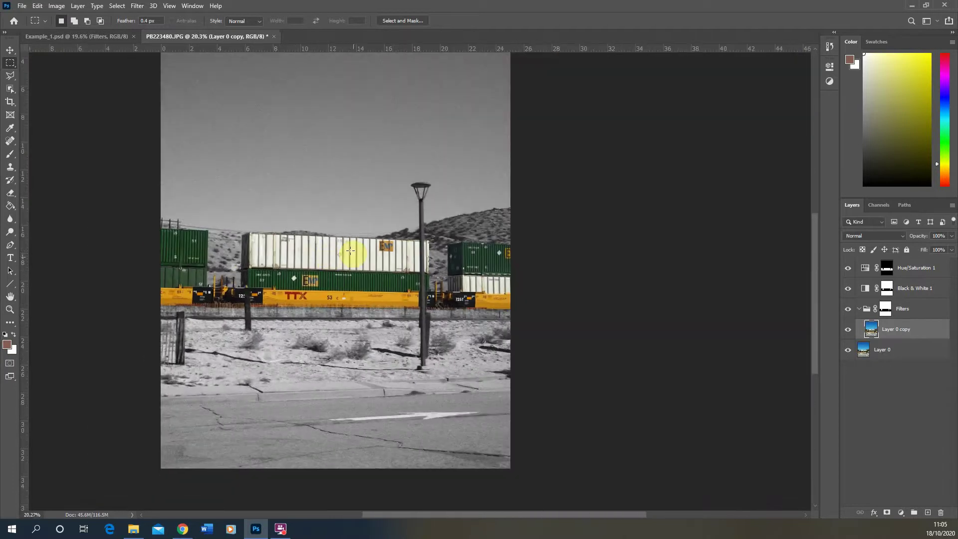
{"action": "scroll", "coordinate": [415, 204], "scroll_direction": "up", "scroll_amount": 1}
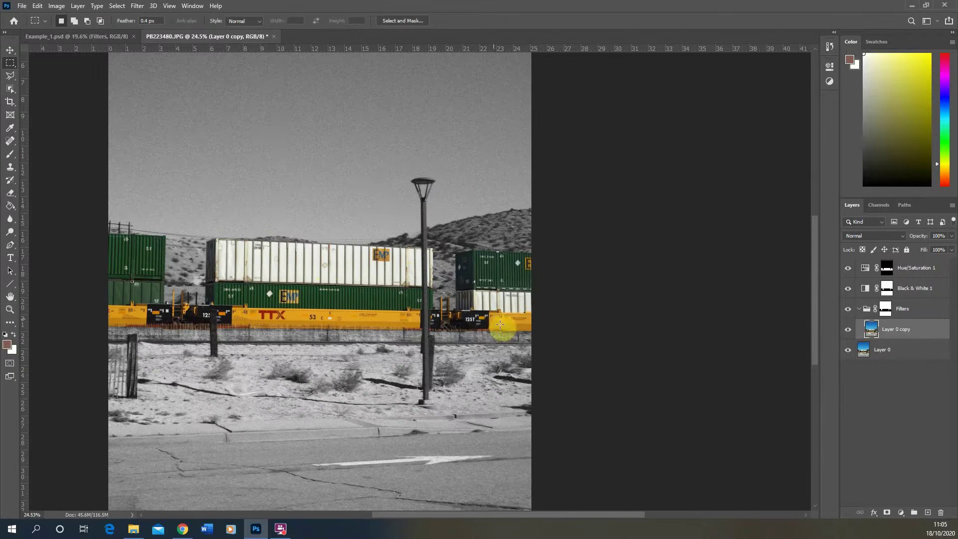
{"action": "scroll", "coordinate": [504, 325], "scroll_direction": "down", "scroll_amount": 1}
{"action": "scroll", "coordinate": [185, 242], "scroll_direction": "up", "scroll_amount": 2}
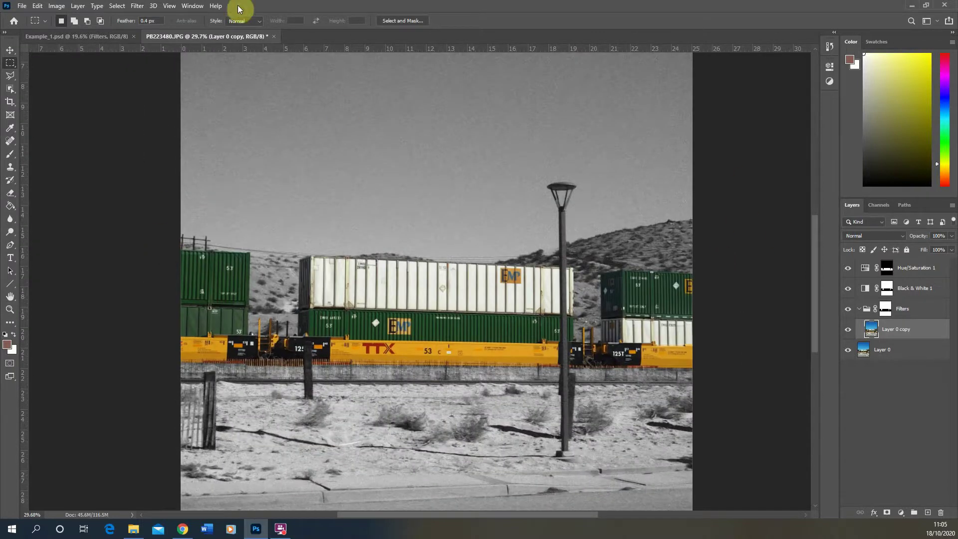
{"action": "left_click", "coordinate": [139, 6]}
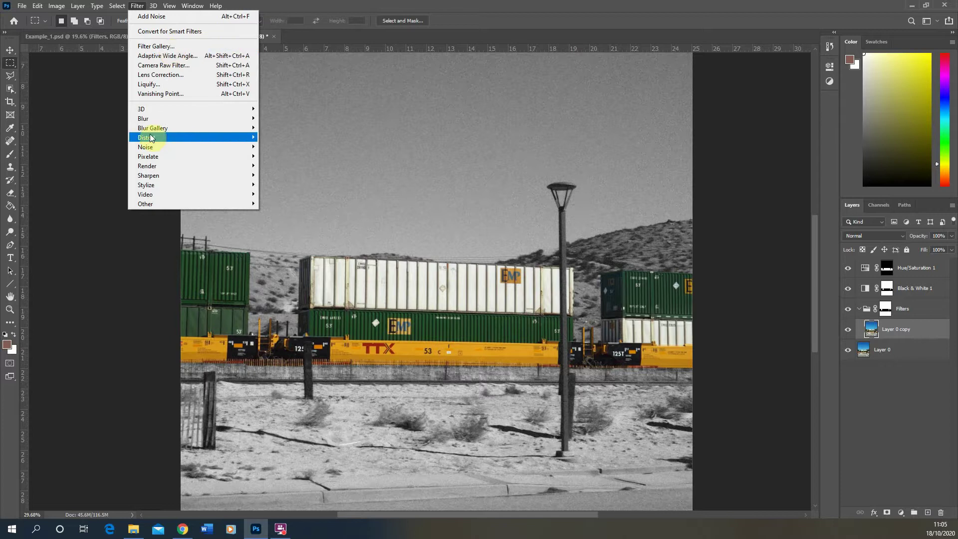
{"action": "mouse_move", "coordinate": [169, 6]}
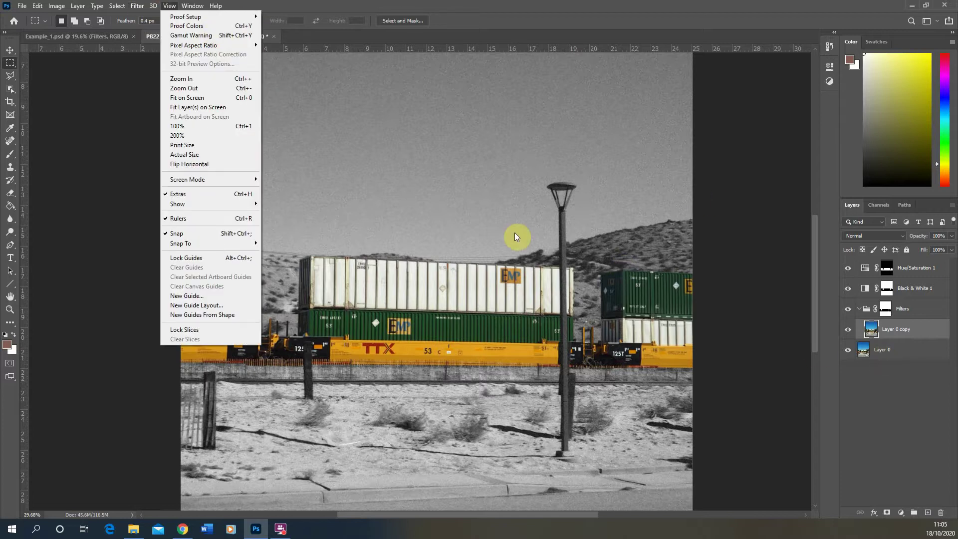
{"action": "left_click", "coordinate": [414, 231]}
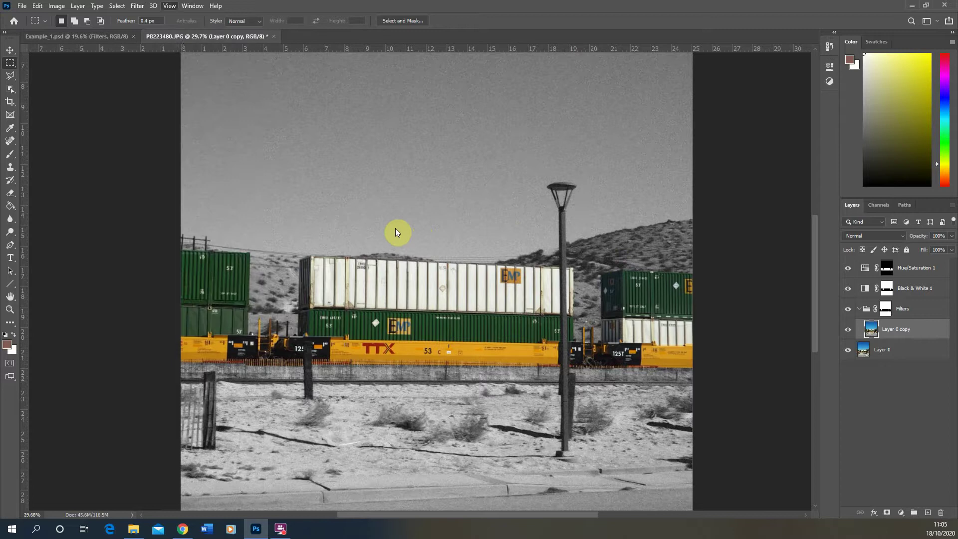
{"action": "key", "text": "ctrl+minus"}
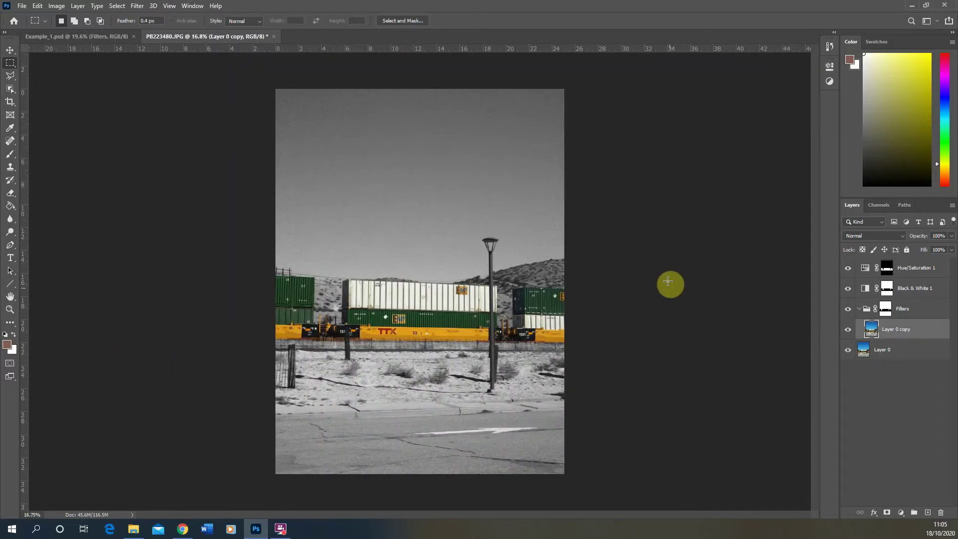